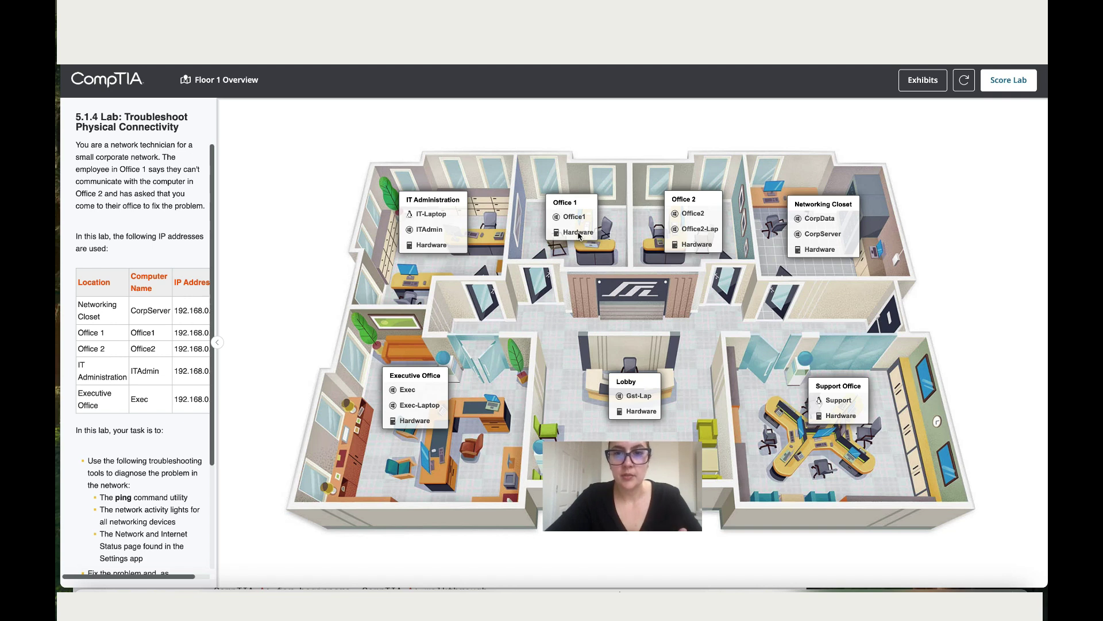
# Open Office1's Windows Settings at Network & internet, where Ethernet shows Connected.
pyautogui.click(578, 235)
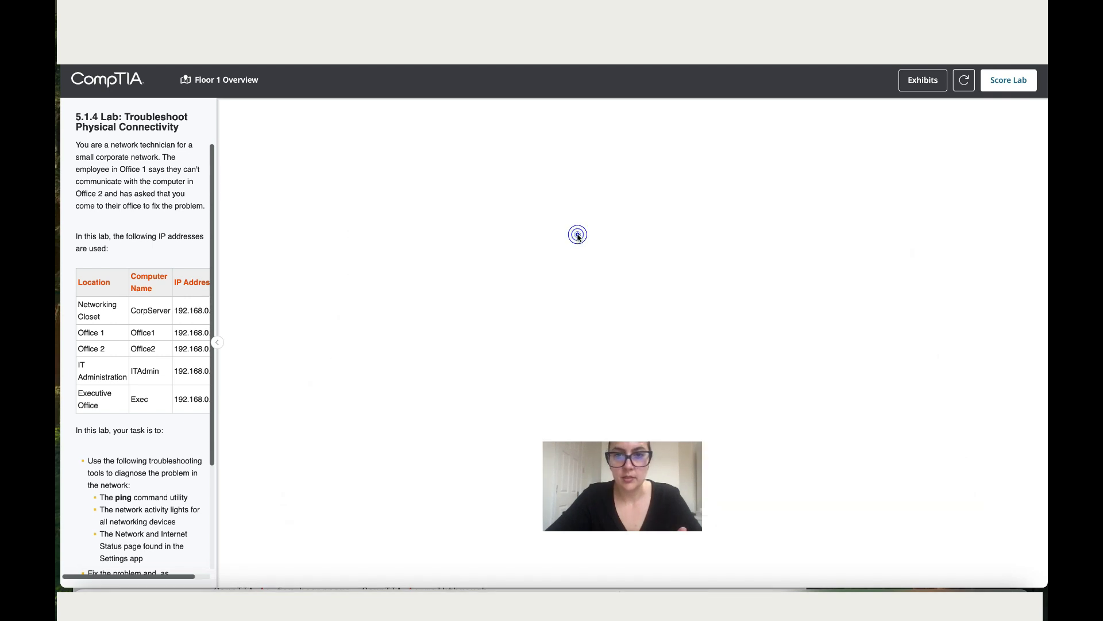
pyautogui.click(479, 354)
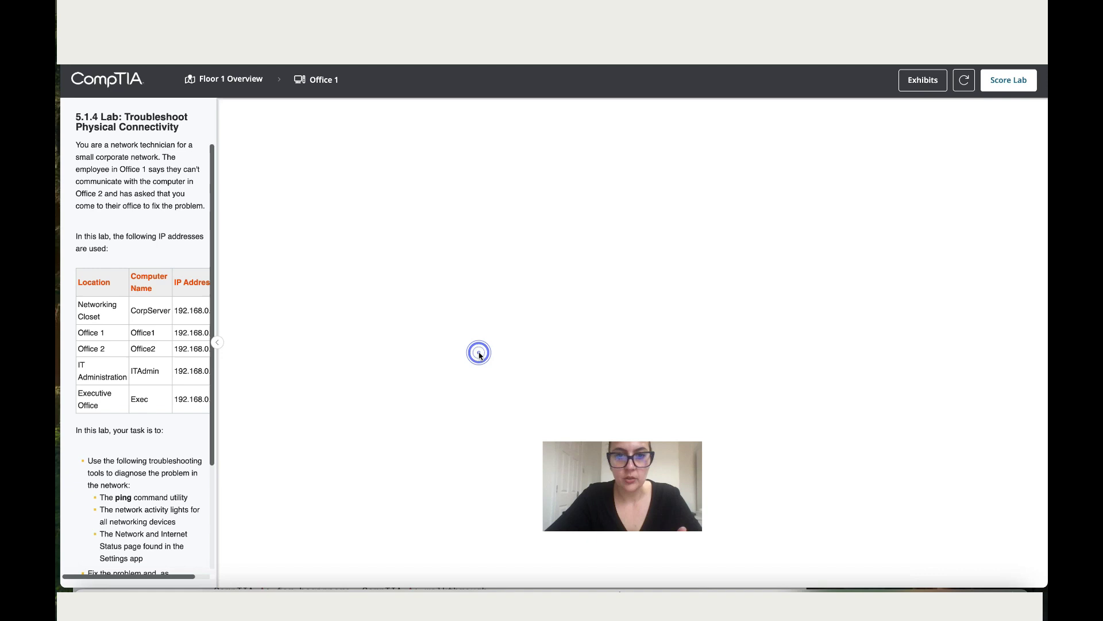
pyautogui.click(616, 575)
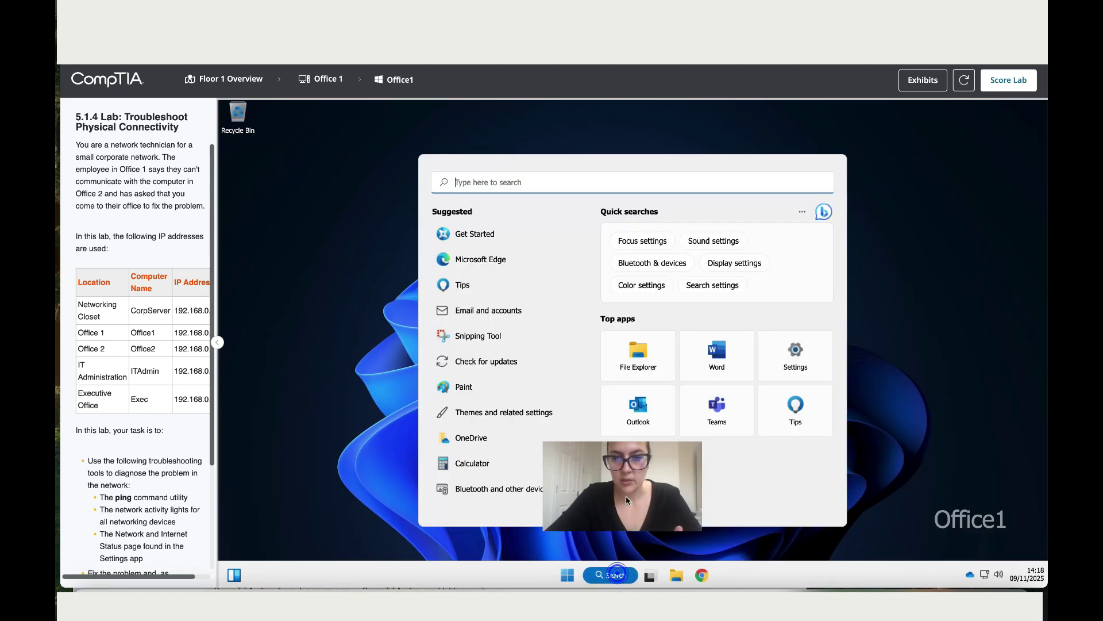
pyautogui.click(796, 352)
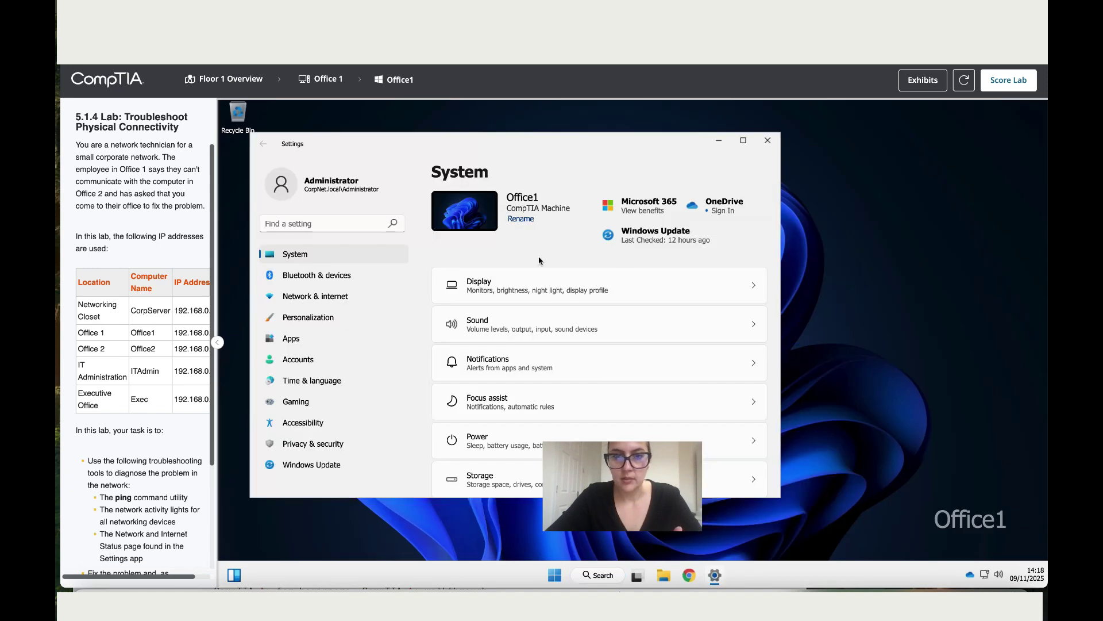
pyautogui.click(344, 299)
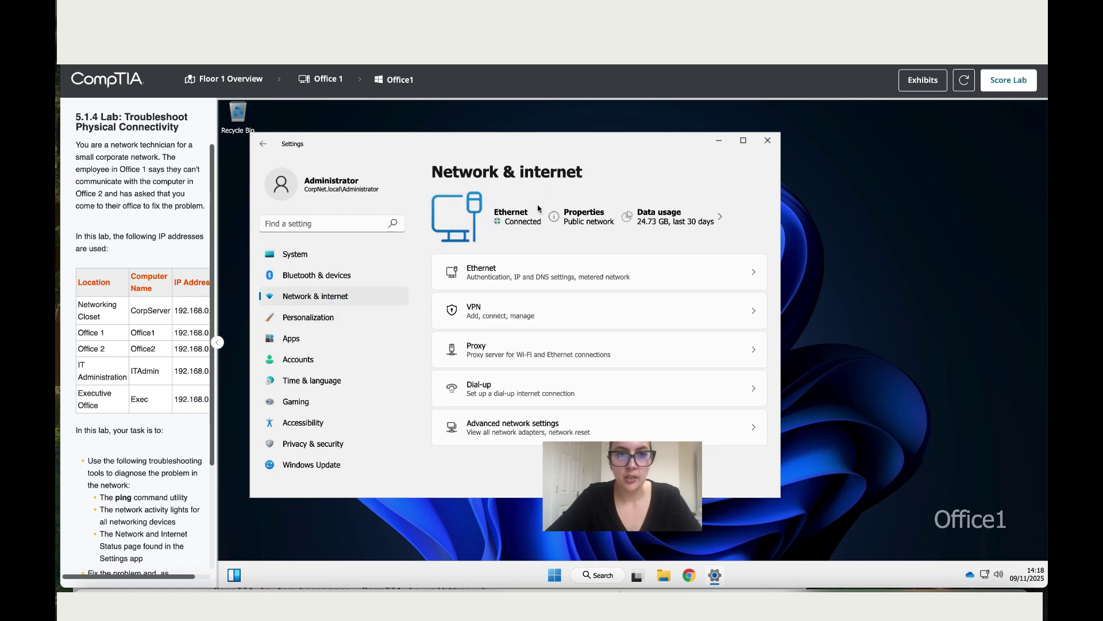
# From the floor map, open Office2's Network & internet settings, which show Not connected.
pyautogui.click(248, 79)
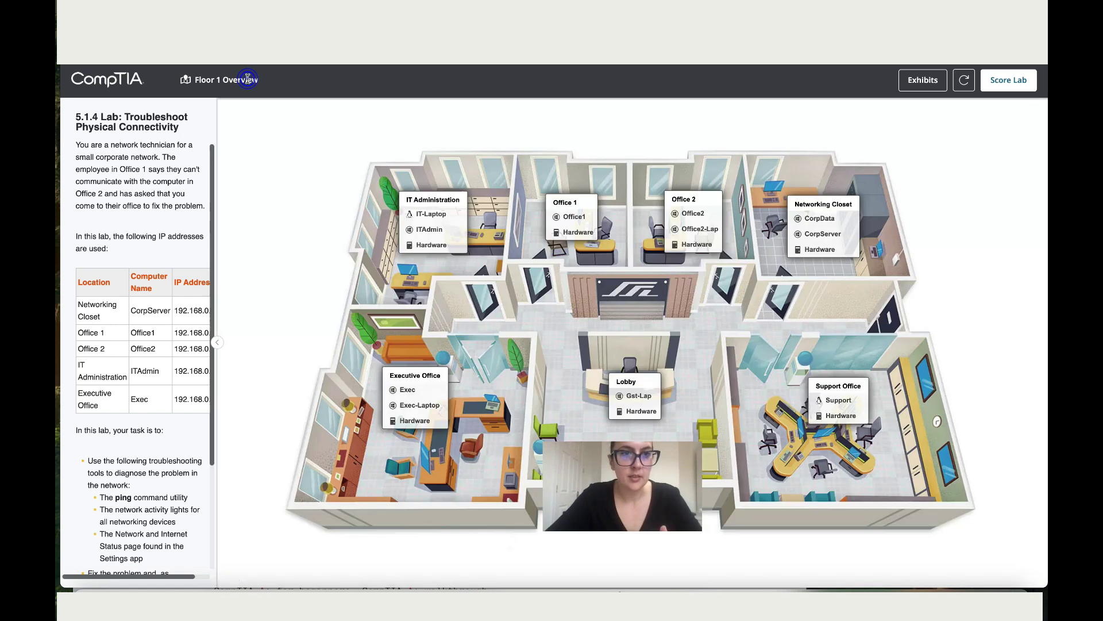
pyautogui.click(711, 247)
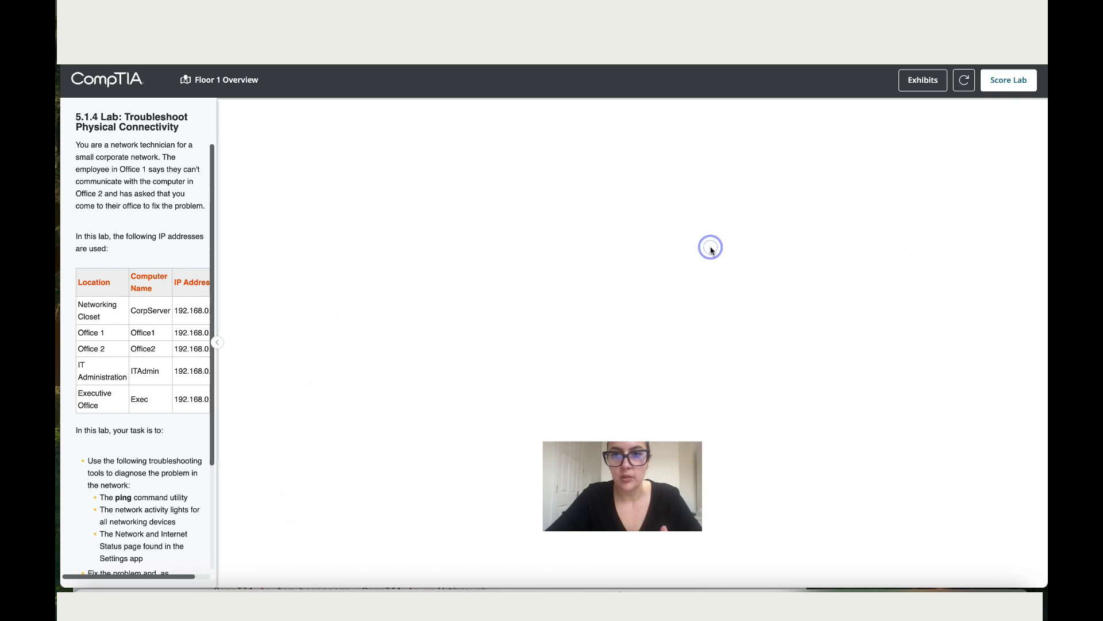
pyautogui.click(609, 280)
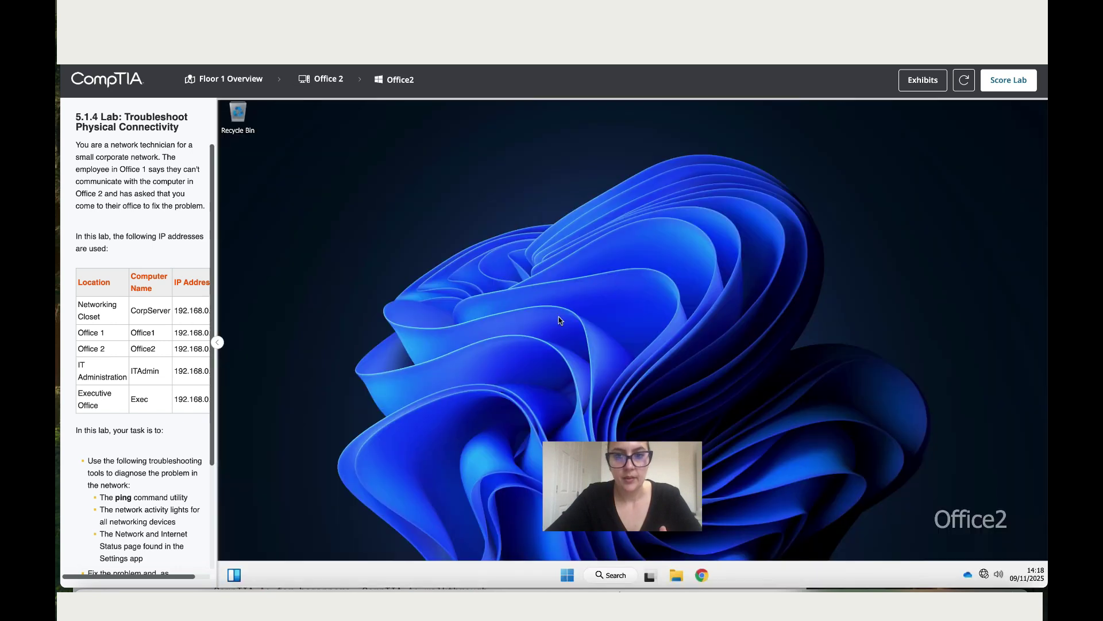
pyautogui.click(610, 574)
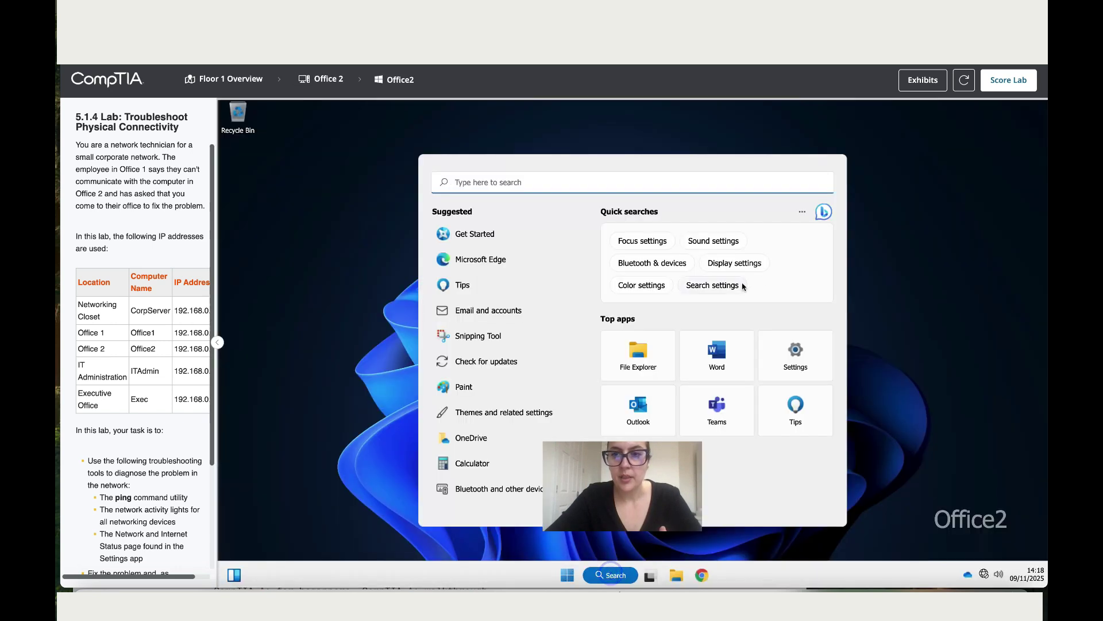
pyautogui.click(796, 351)
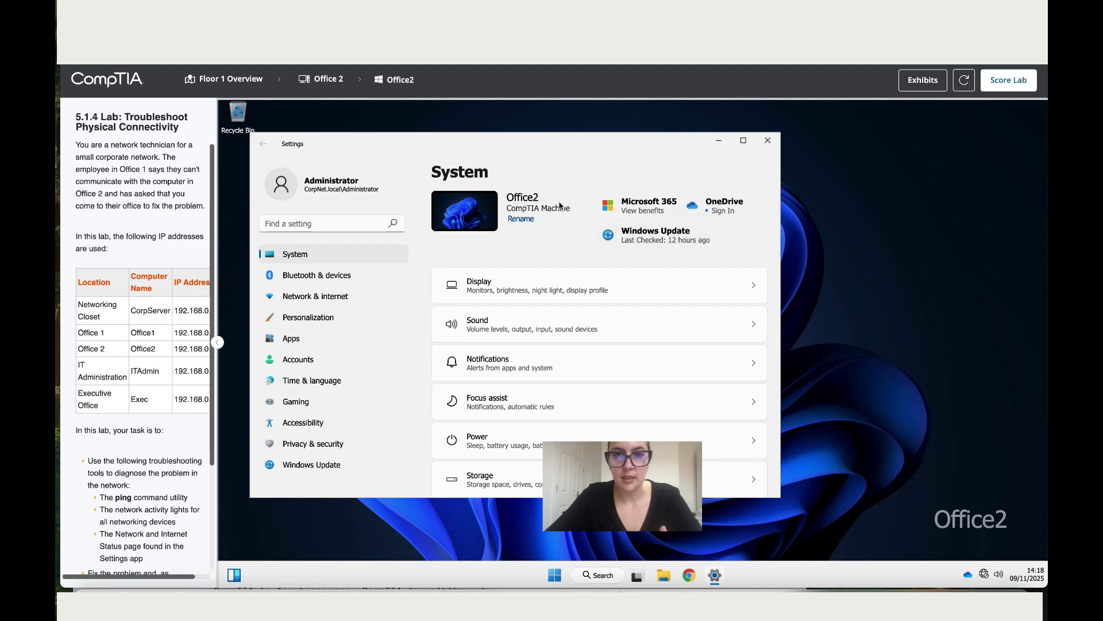
pyautogui.click(356, 295)
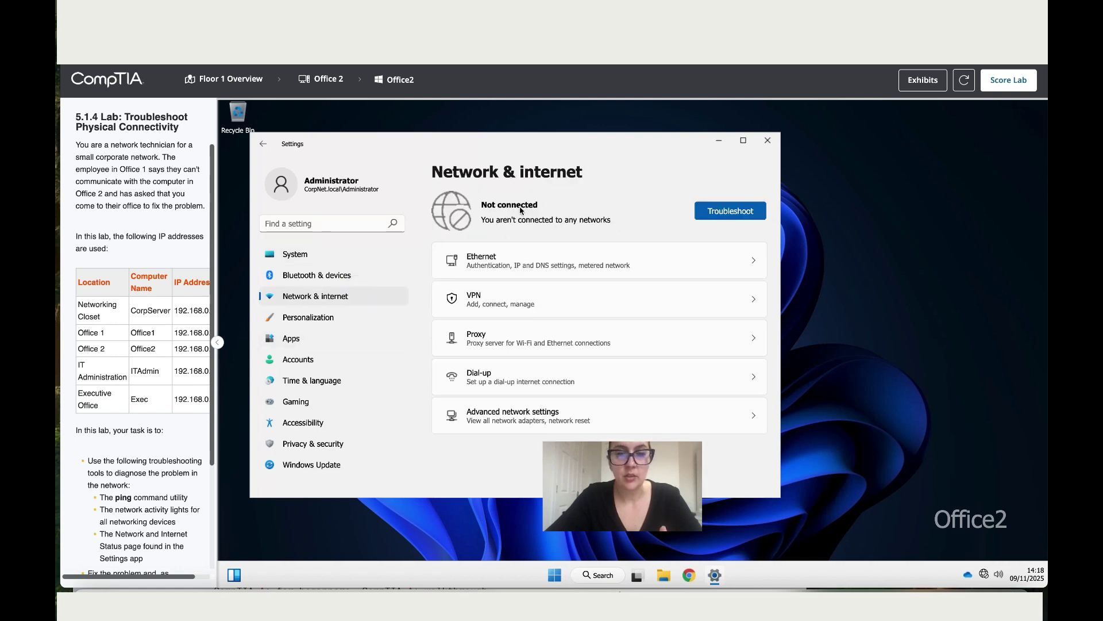
# Return to Office 2's hardware and turn the PC tower to show its back.
pyautogui.click(322, 78)
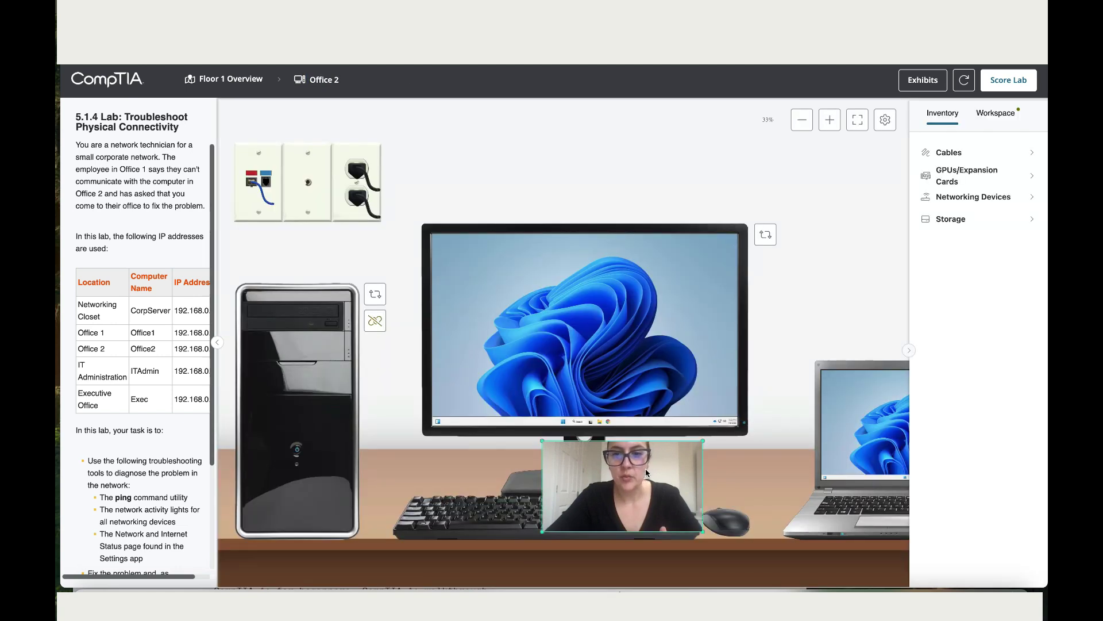
pyautogui.moveTo(646, 472); pyautogui.dragTo(820, 207)
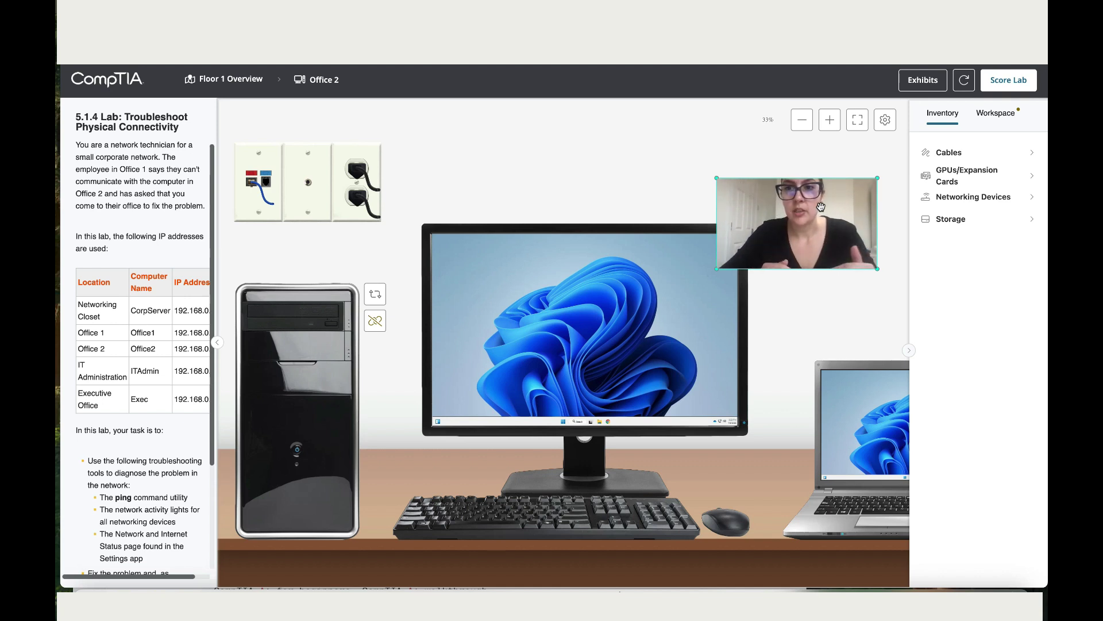
pyautogui.click(375, 294)
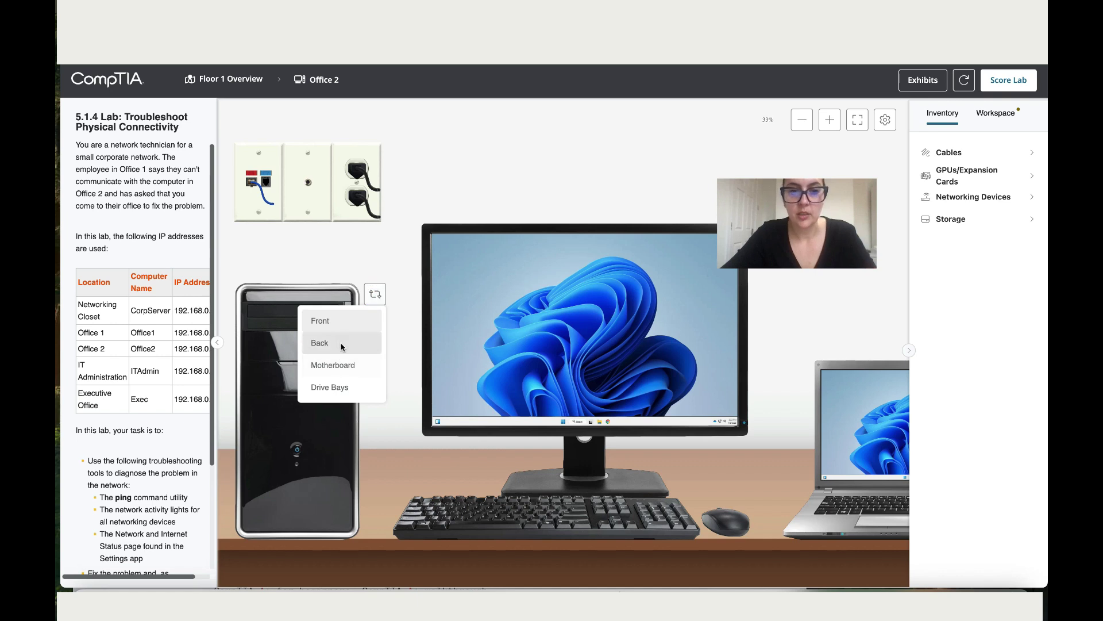
pyautogui.click(342, 346)
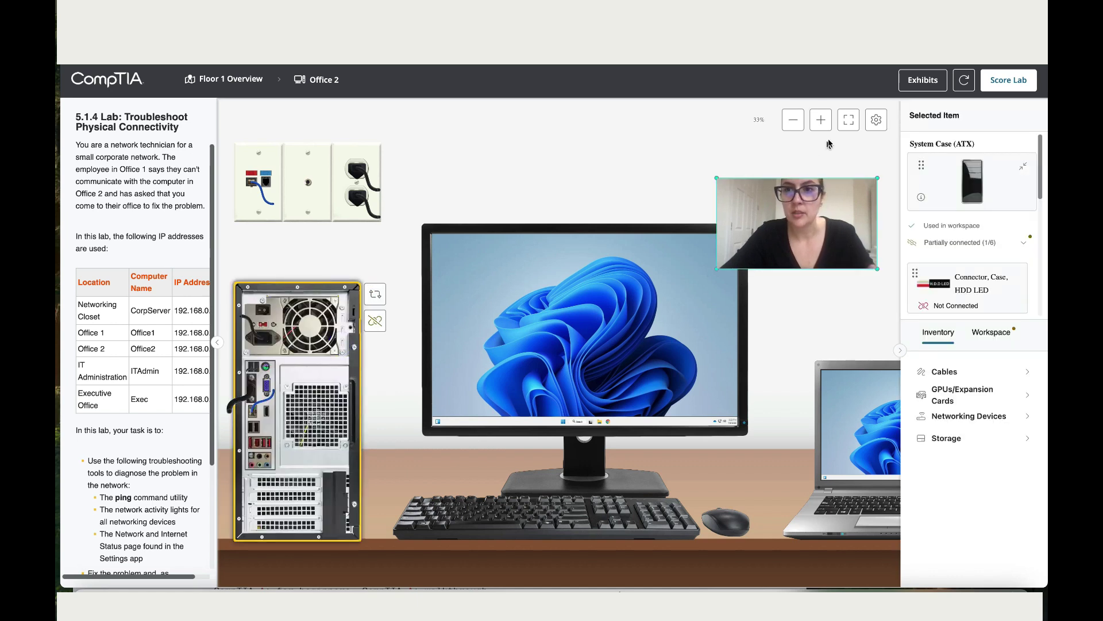
# Zoom in on the rear panel and inspect the blue Cat6a cable and motherboard NIC port.
pyautogui.click(821, 120)
pyautogui.click(821, 119)
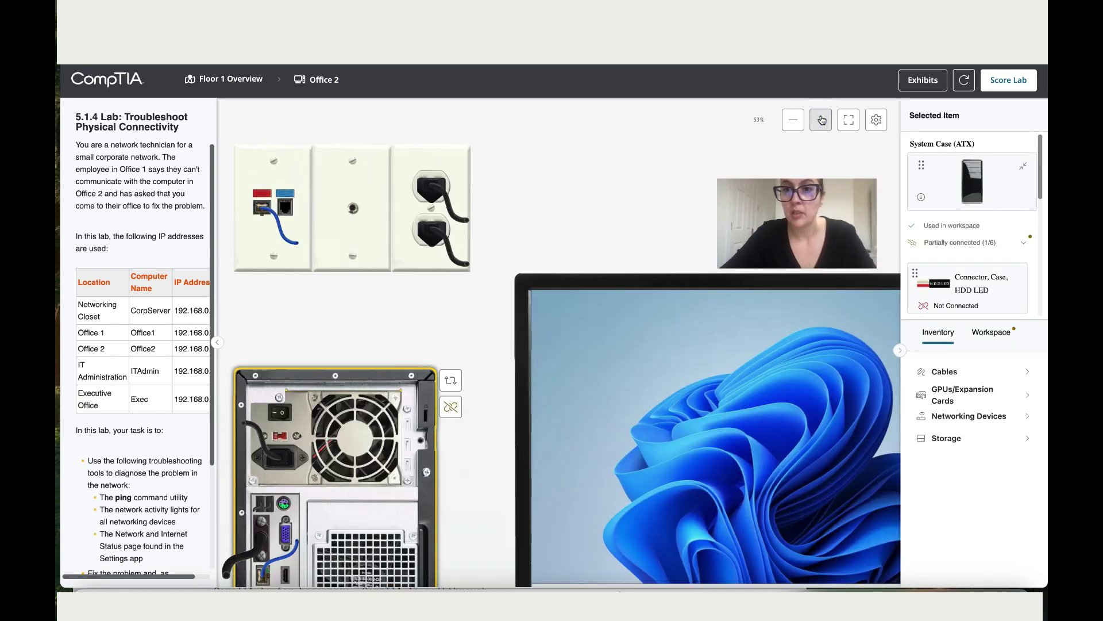
pyautogui.scroll(-3, 551, 313)
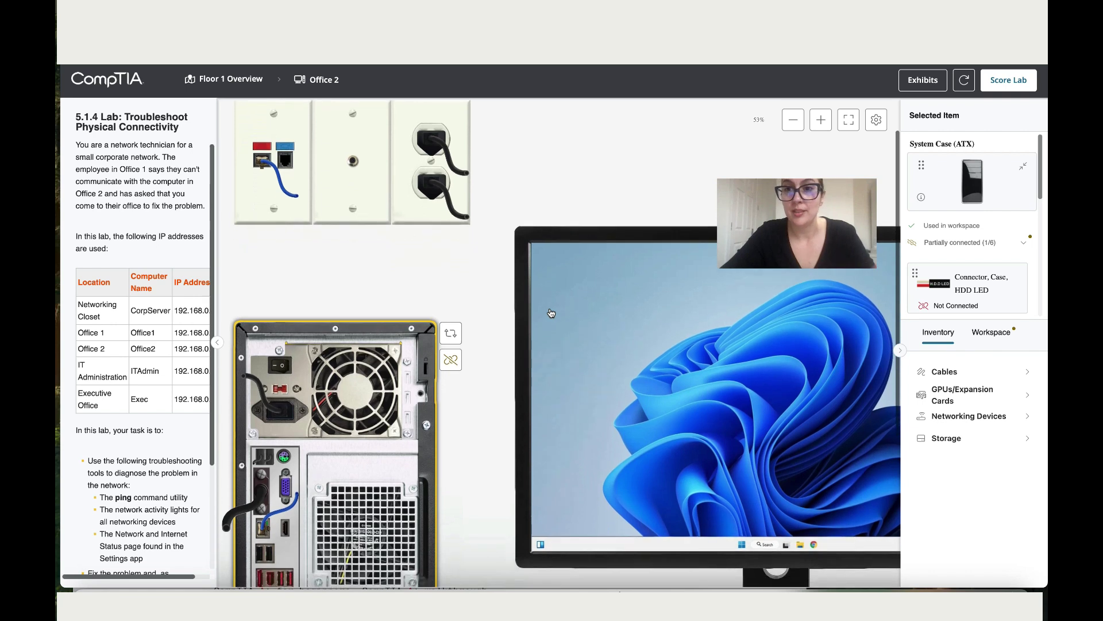
pyautogui.click(263, 526)
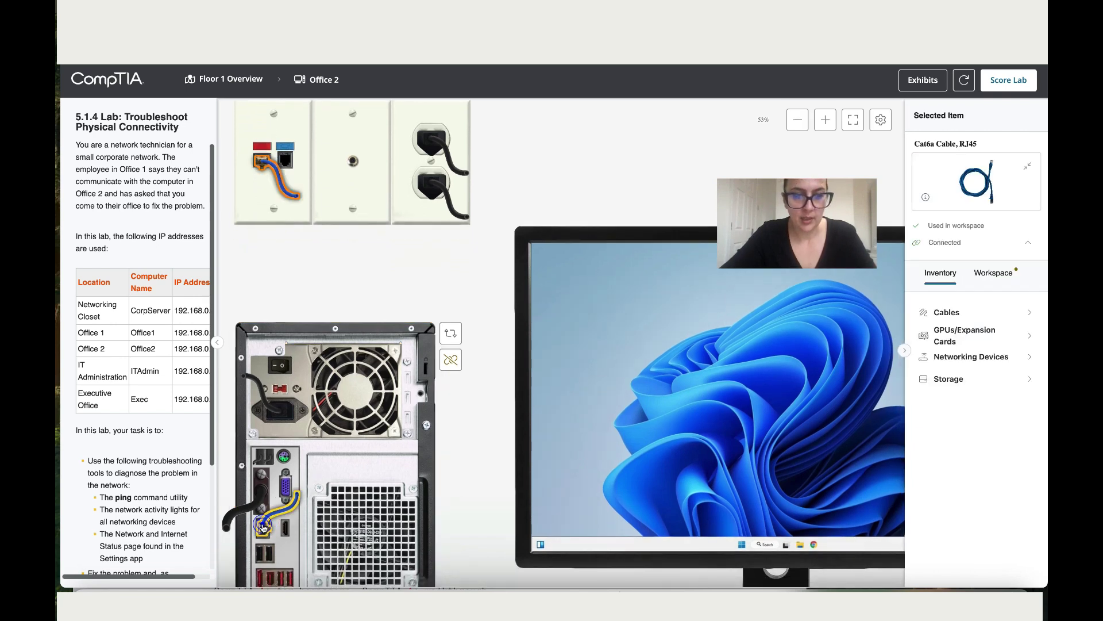
pyautogui.click(825, 122)
pyautogui.click(825, 120)
pyautogui.click(825, 120)
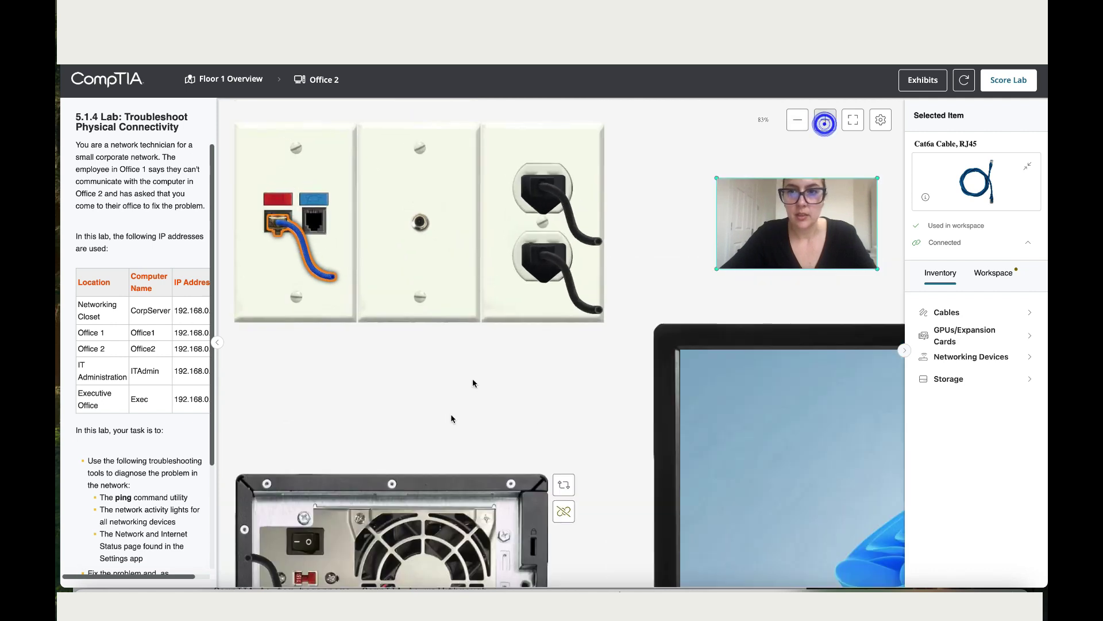
pyautogui.scroll(-6, 450, 402)
pyautogui.click(287, 362)
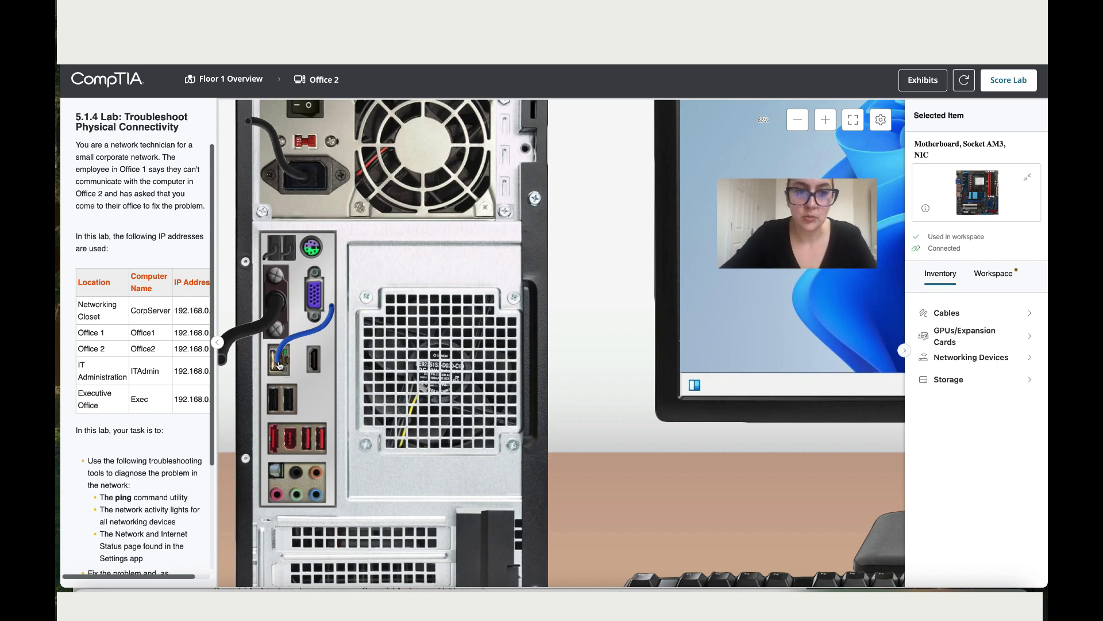
# Pull the Cat6a cable out of the PC's NIC port and the wall RJ45 jack.
pyautogui.click(278, 364)
pyautogui.moveTo(278, 364); pyautogui.dragTo(616, 443)
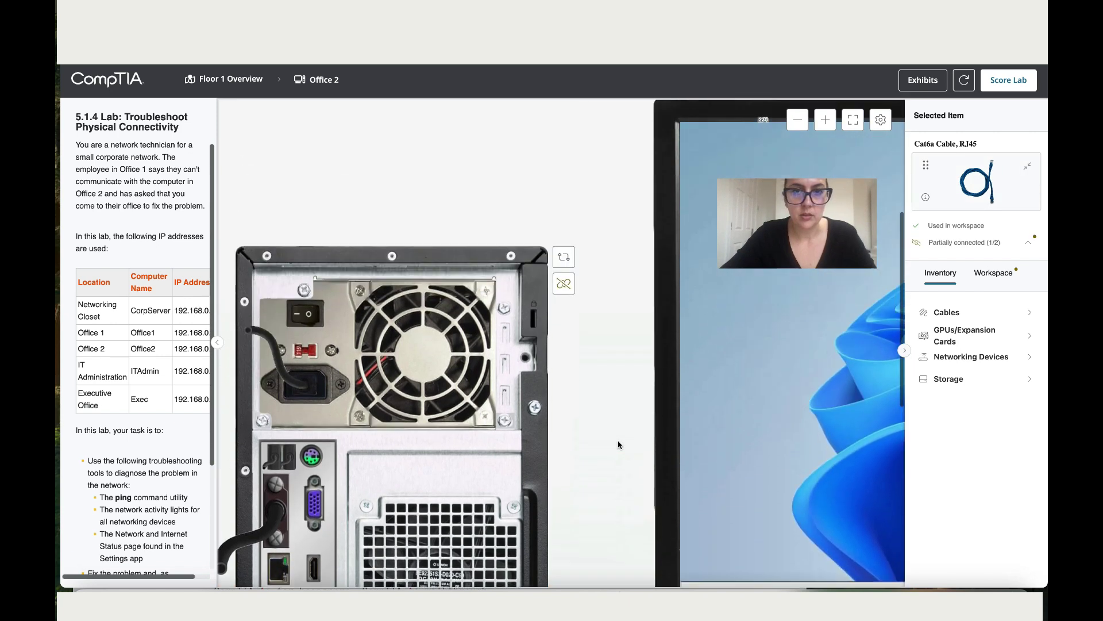
pyautogui.scroll(3, 451, 285)
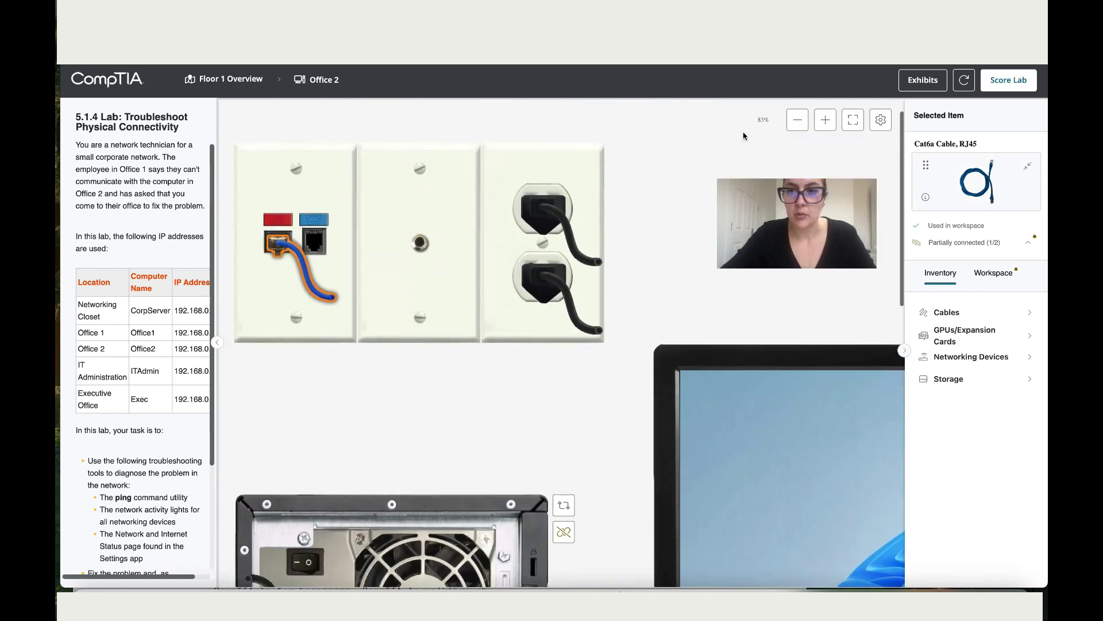
pyautogui.click(794, 118)
pyautogui.click(794, 117)
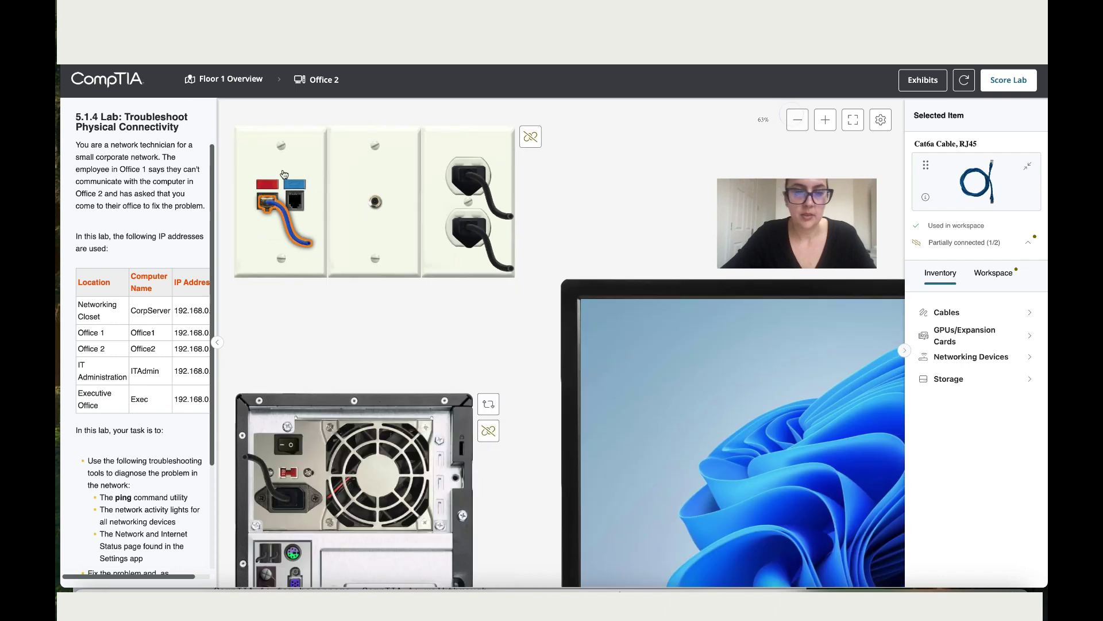
pyautogui.moveTo(269, 205); pyautogui.dragTo(516, 345)
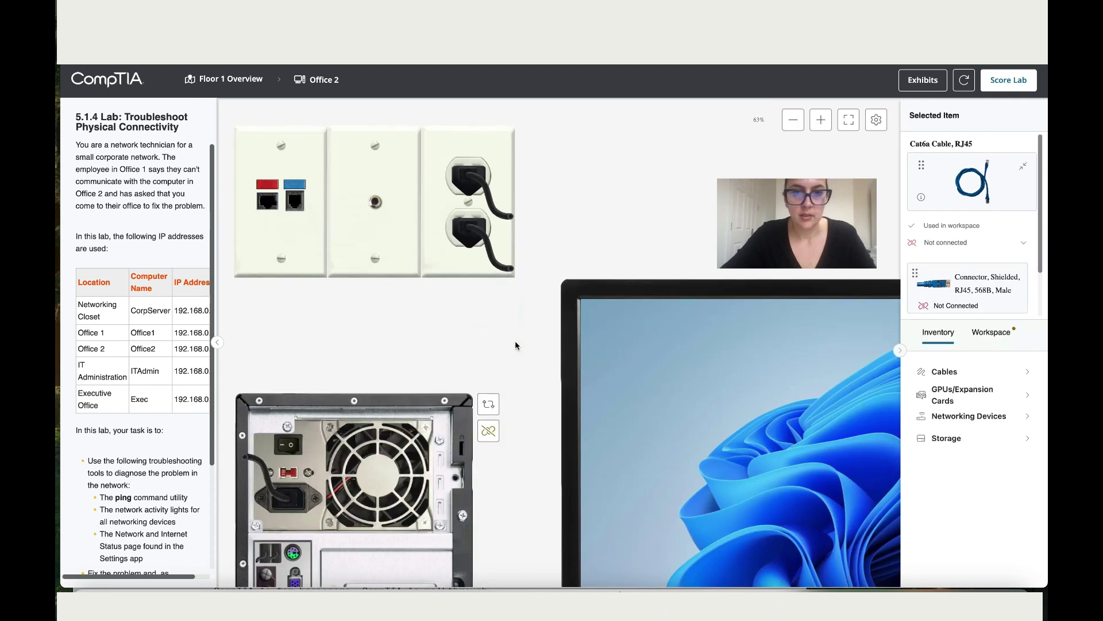
pyautogui.scroll(-3, 515, 345)
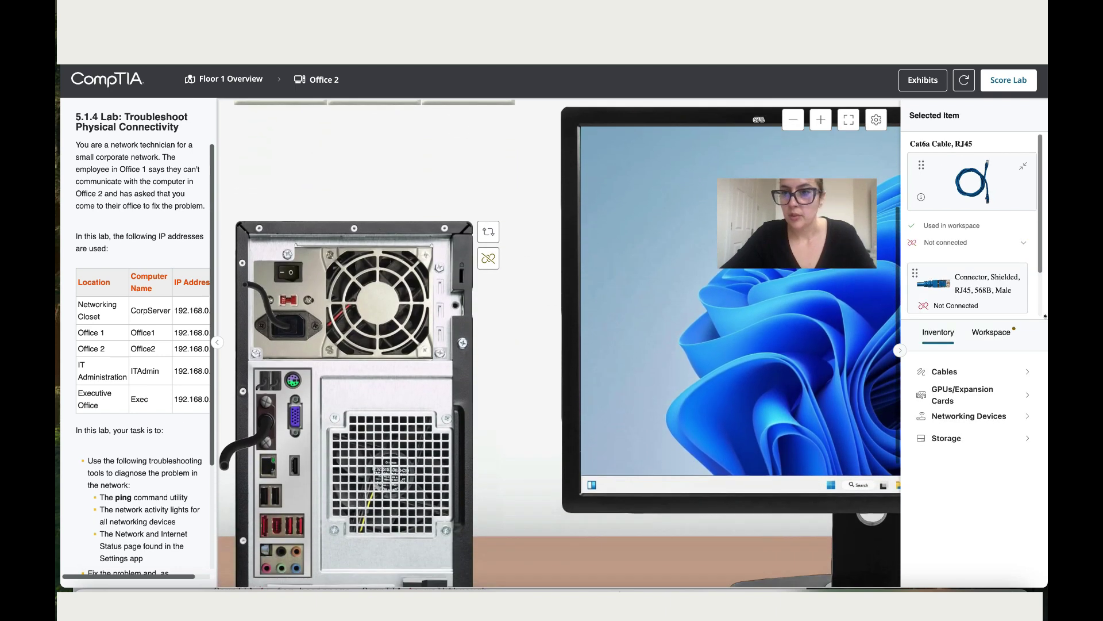
# Choose the Cat5e RJ45 cable and plug it into the PC's NIC port.
pyautogui.click(1027, 371)
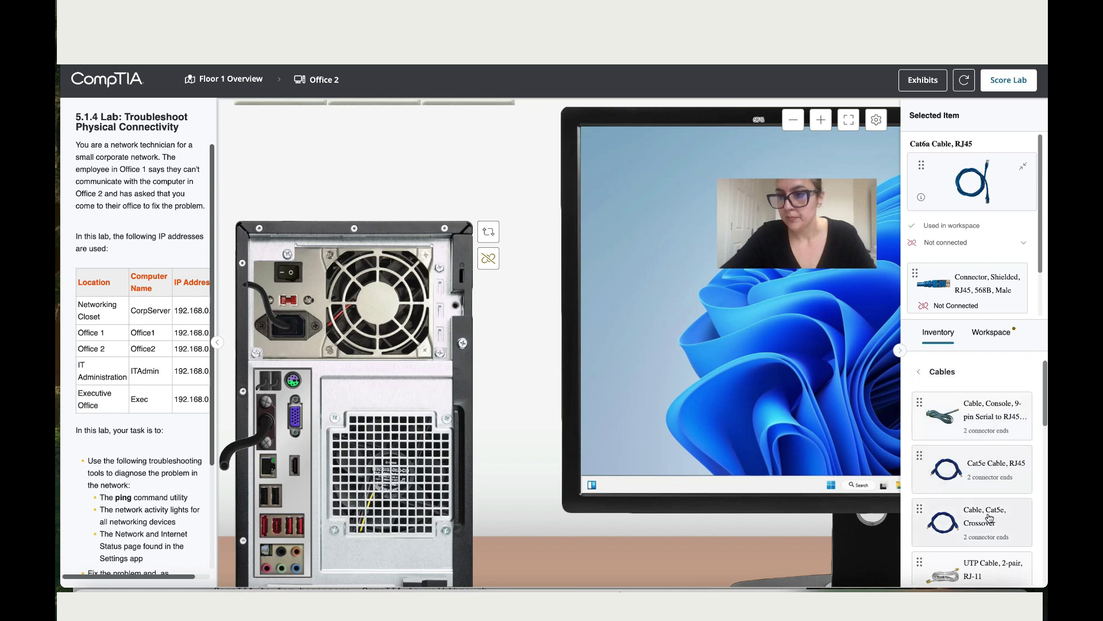
pyautogui.click(995, 468)
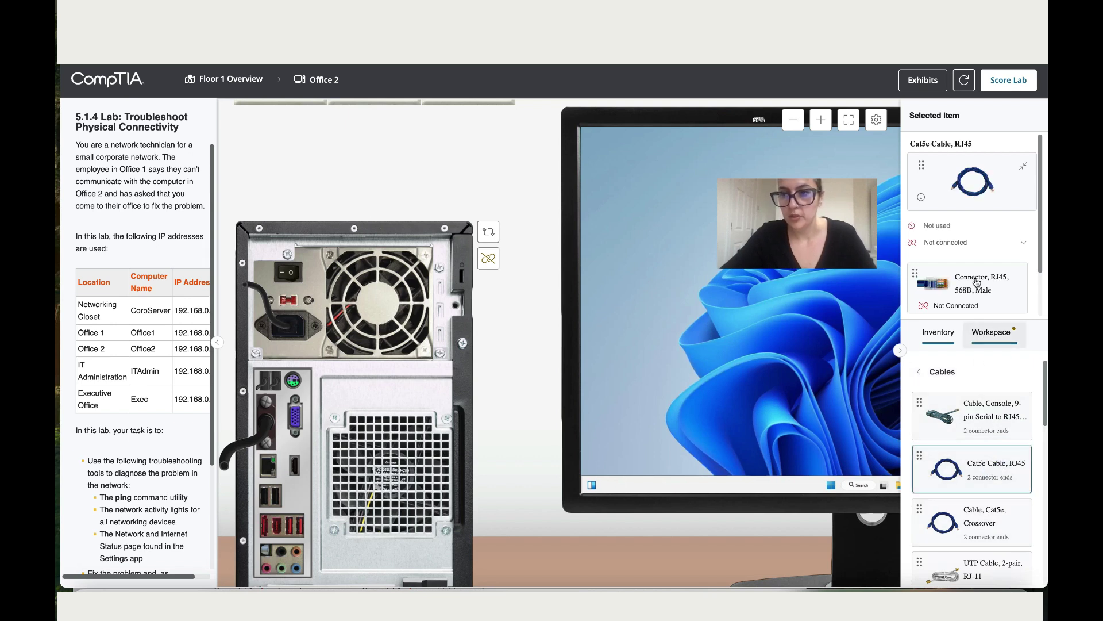
pyautogui.moveTo(976, 281); pyautogui.dragTo(266, 470)
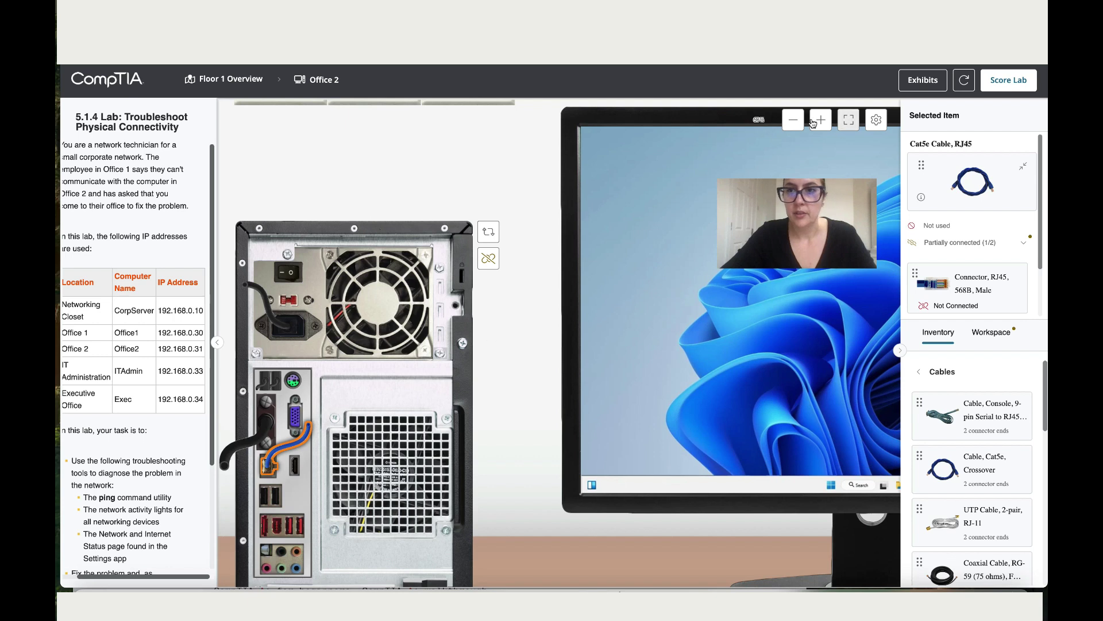
# Run the Cat5e cable's other end to the wall jack and confirm Motherboard NIC is connected.
pyautogui.click(793, 120)
pyautogui.click(793, 120)
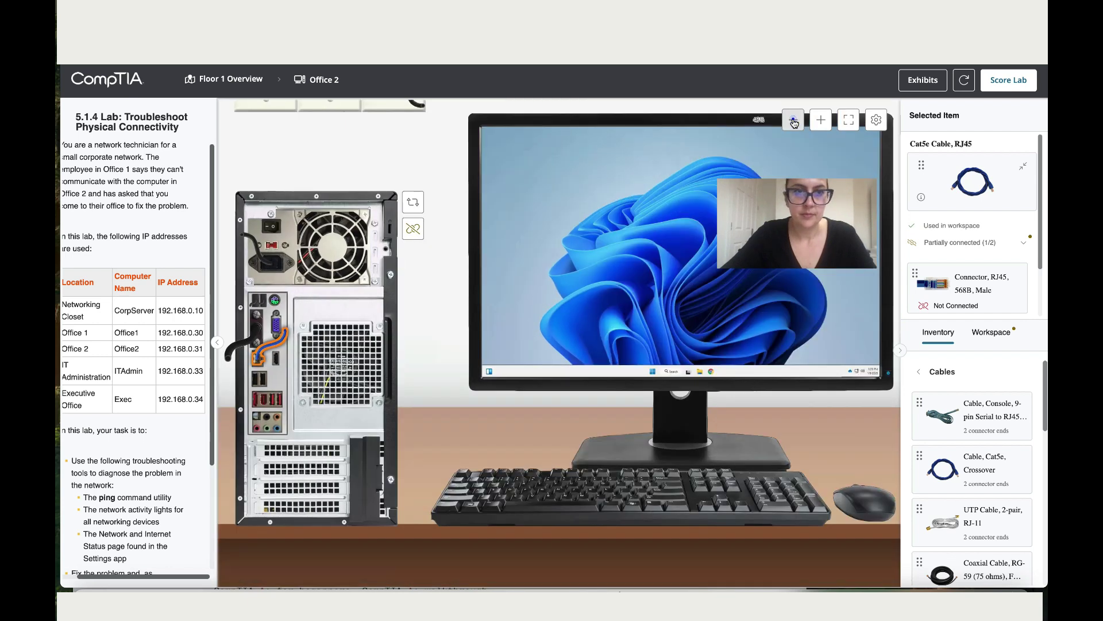
pyautogui.click(793, 120)
pyautogui.moveTo(926, 281); pyautogui.dragTo(256, 187)
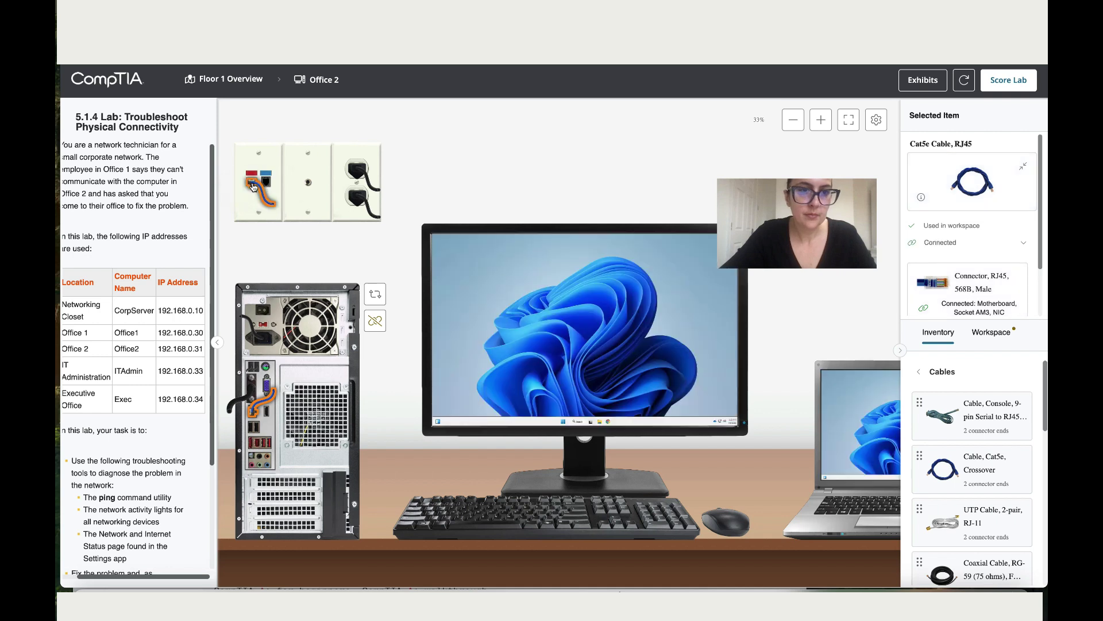
pyautogui.click(816, 122)
pyautogui.click(817, 122)
pyautogui.click(816, 123)
pyautogui.scroll(-3, 500, 339)
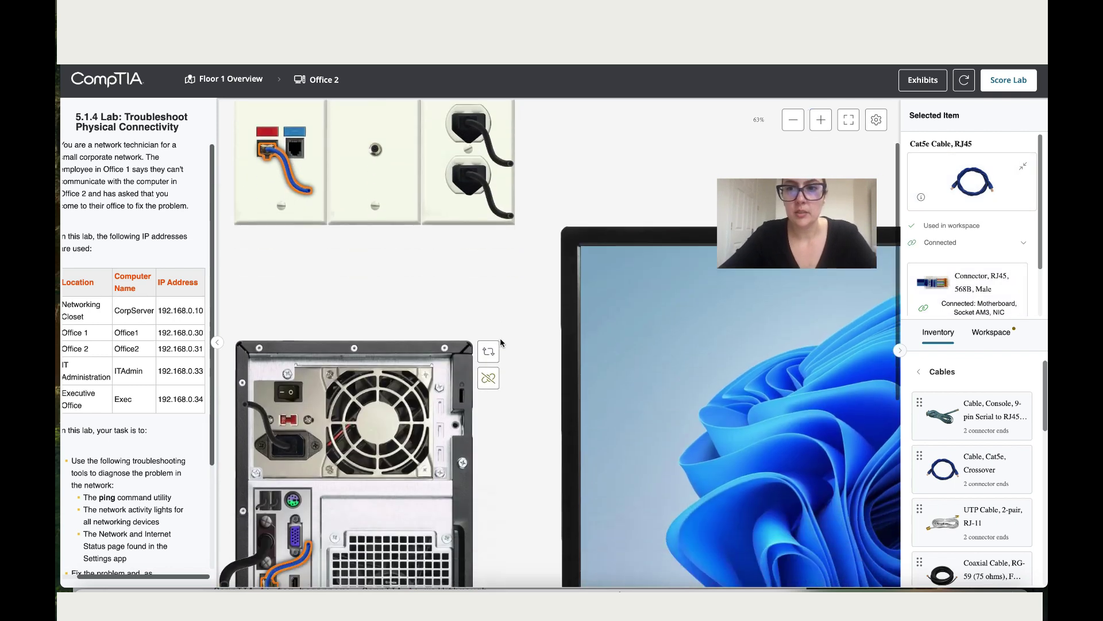
pyautogui.scroll(-1, 500, 343)
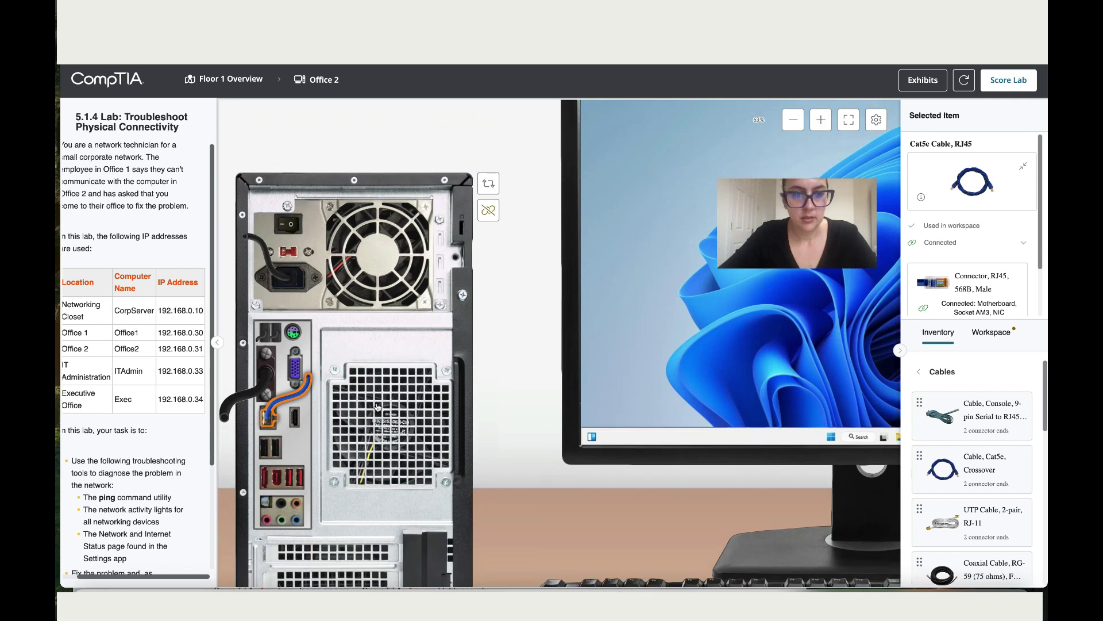
pyautogui.click(299, 437)
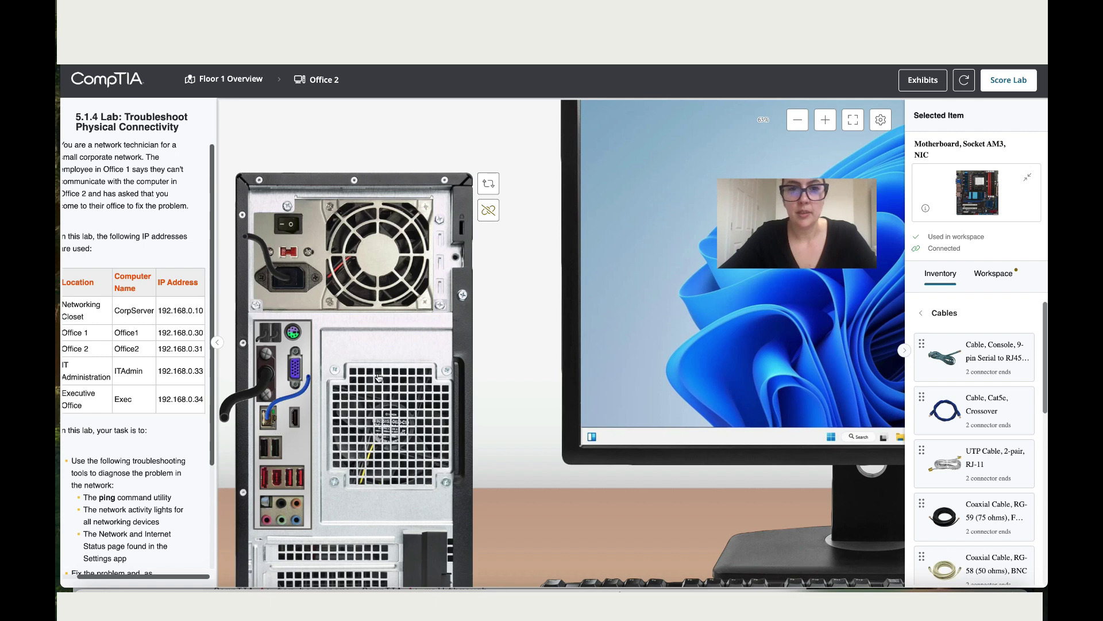
# Go back to Floor 1 Overview and open the Networking Closet's hardware rack.
pyautogui.click(249, 81)
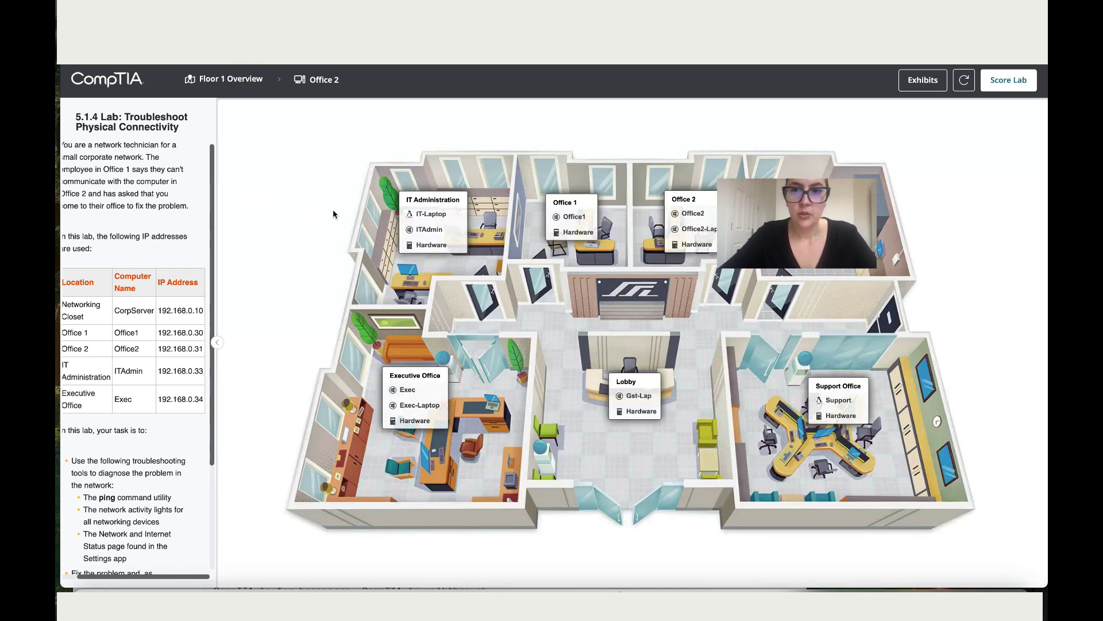
pyautogui.moveTo(788, 234); pyautogui.dragTo(942, 468)
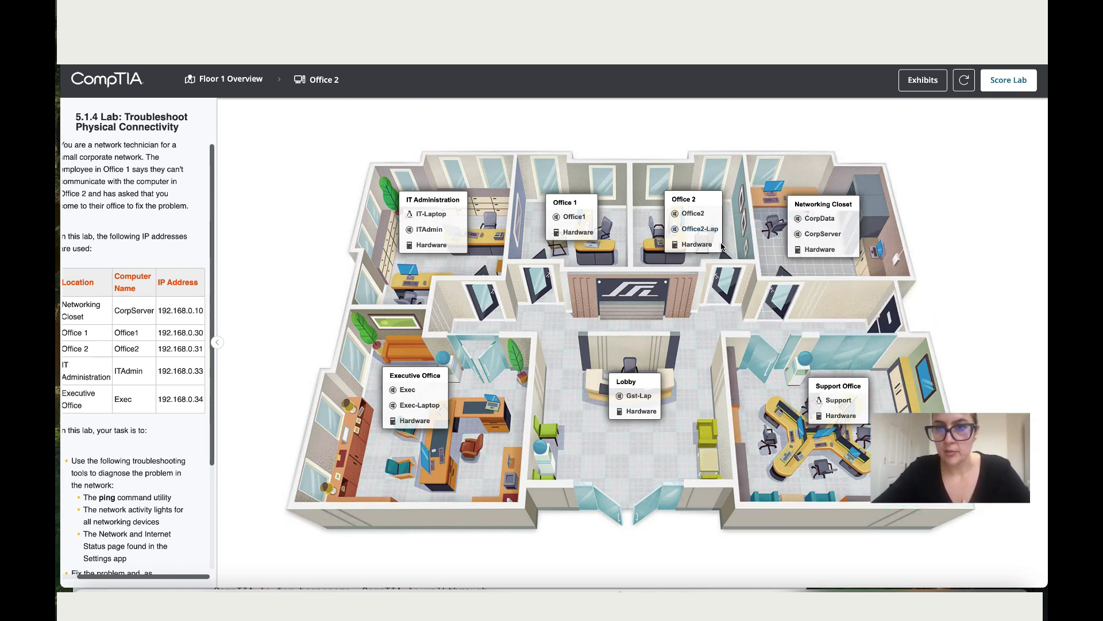
pyautogui.click(815, 252)
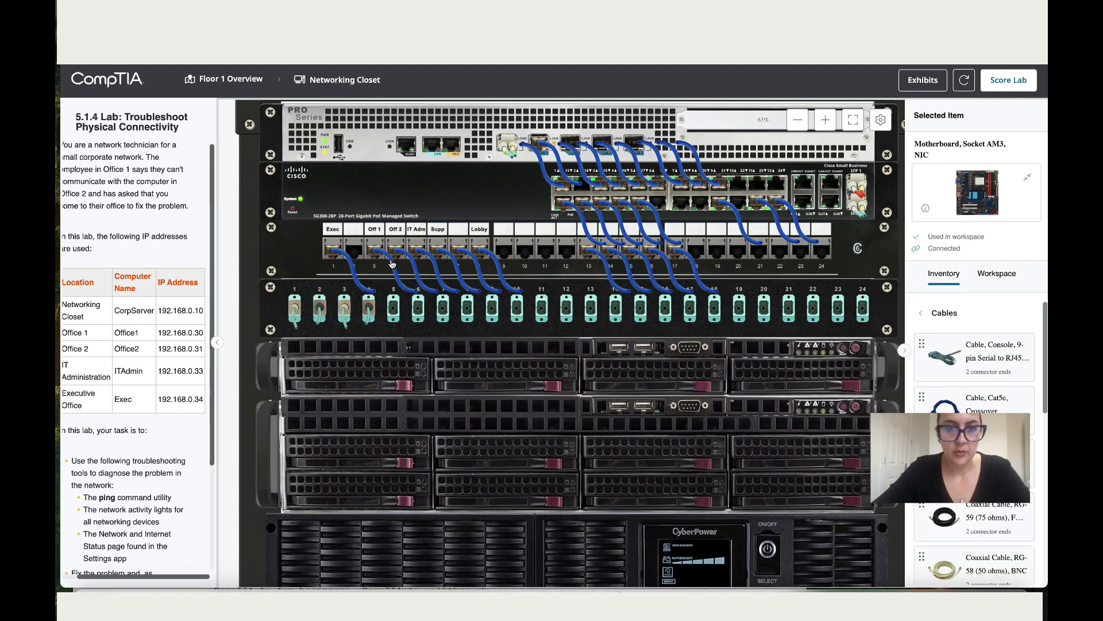
# Unplug both ends of the broken Cat6a patch cable from the Off 2 panel port and switch.
pyautogui.click(401, 255)
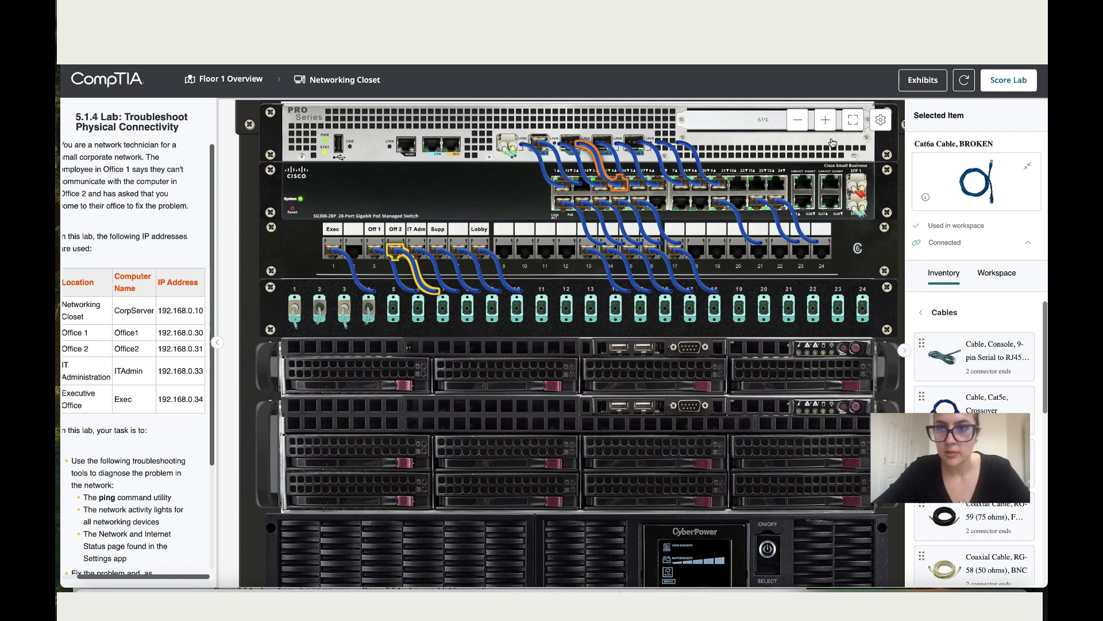
pyautogui.click(826, 120)
pyautogui.click(826, 119)
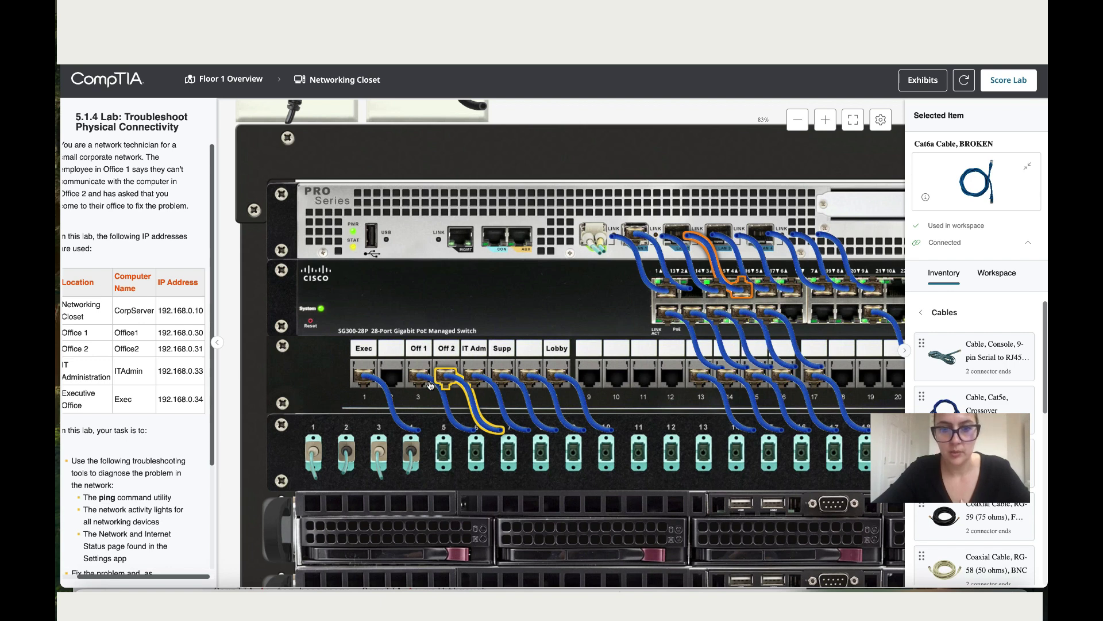
pyautogui.moveTo(442, 377); pyautogui.dragTo(575, 403)
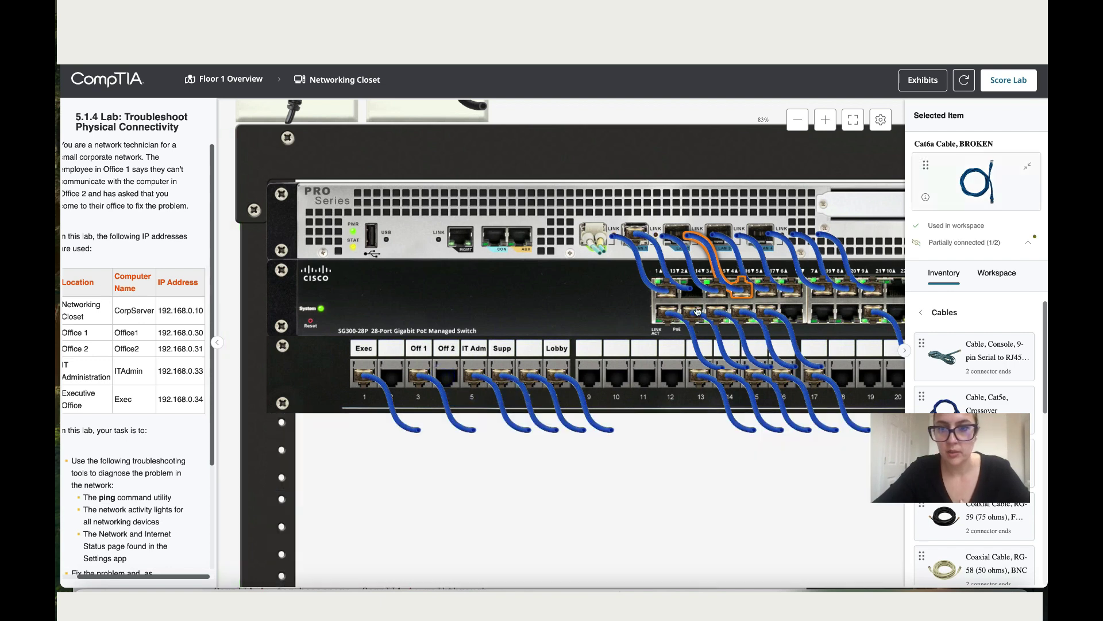
pyautogui.moveTo(740, 293); pyautogui.dragTo(920, 322)
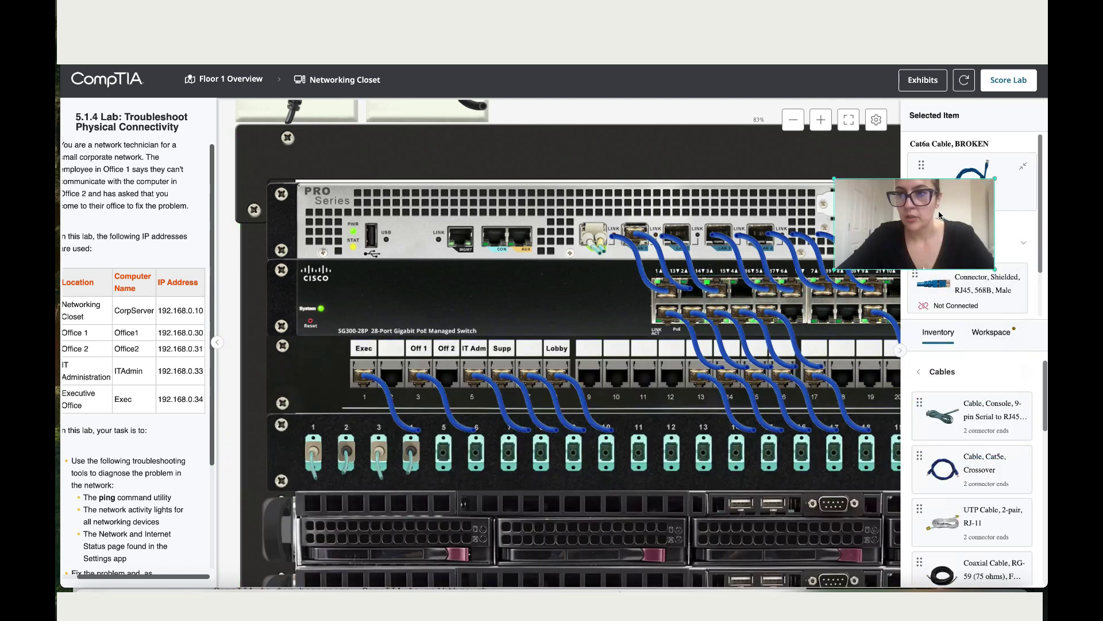
pyautogui.scroll(-10, 975, 509)
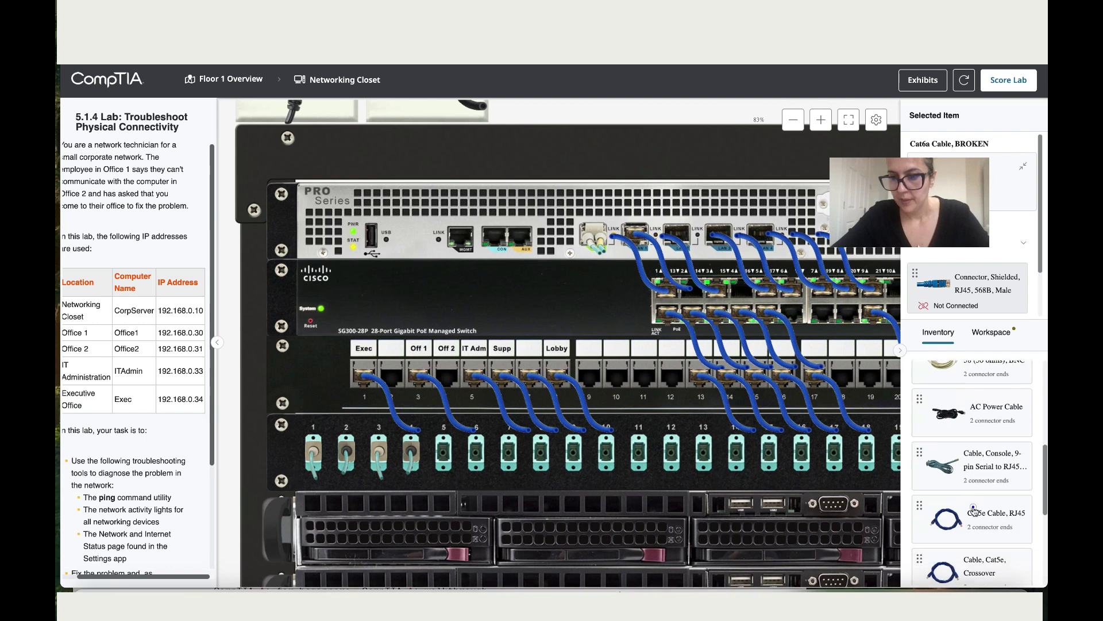
# Patch a Cat5e RJ45 cable from the Off 2 panel port to the switch, then return to Floor 1 Overview.
pyautogui.click(975, 509)
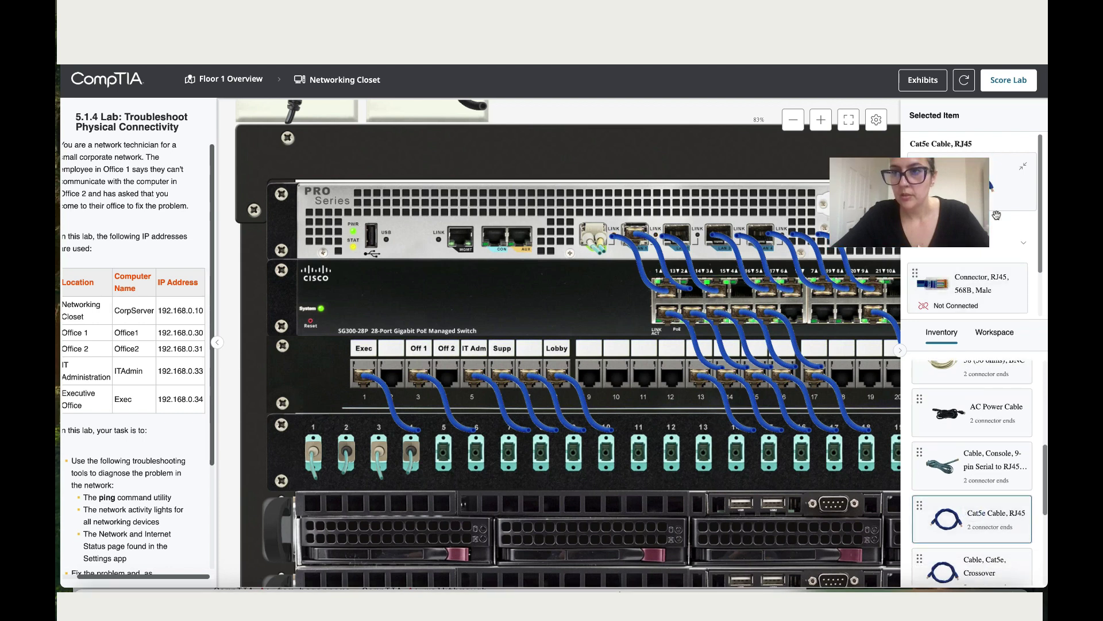
pyautogui.moveTo(964, 289); pyautogui.dragTo(444, 388)
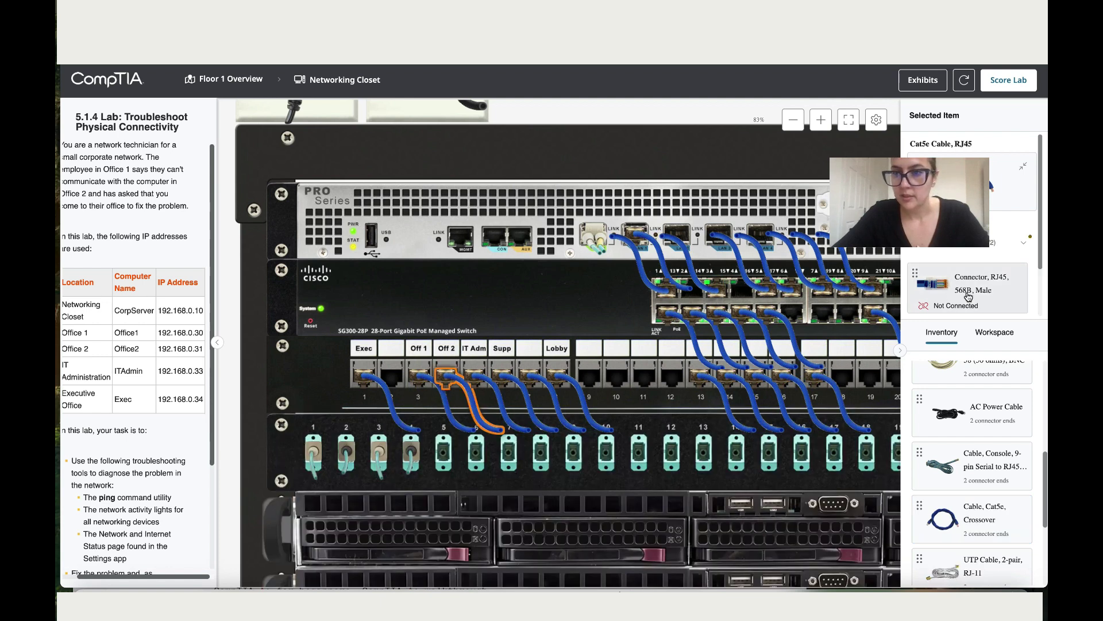
pyautogui.moveTo(969, 296); pyautogui.dragTo(743, 296)
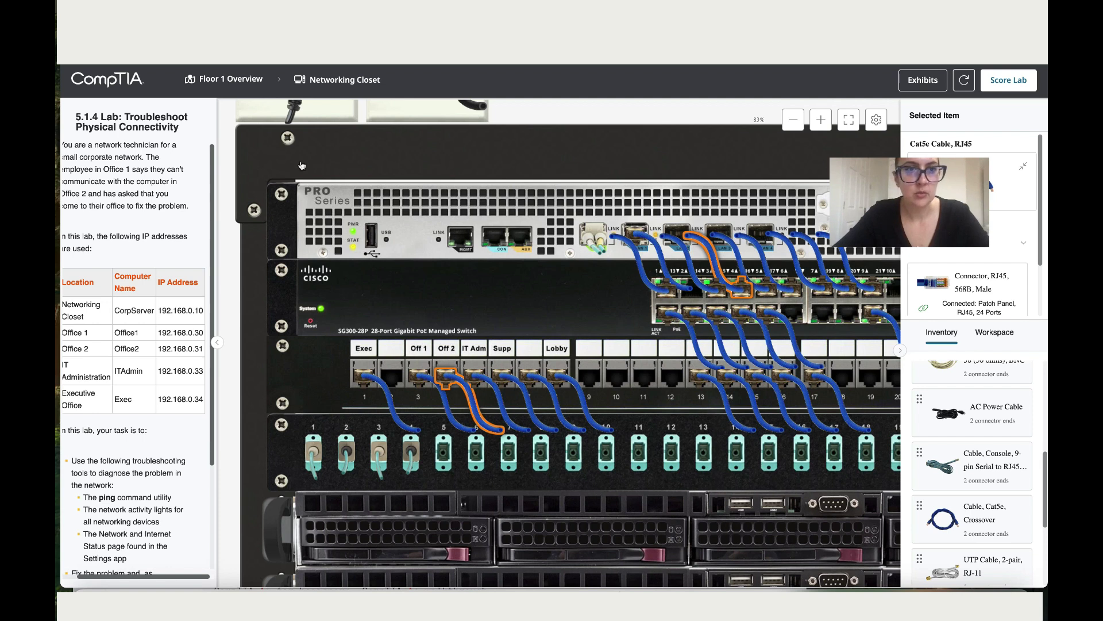
pyautogui.click(255, 84)
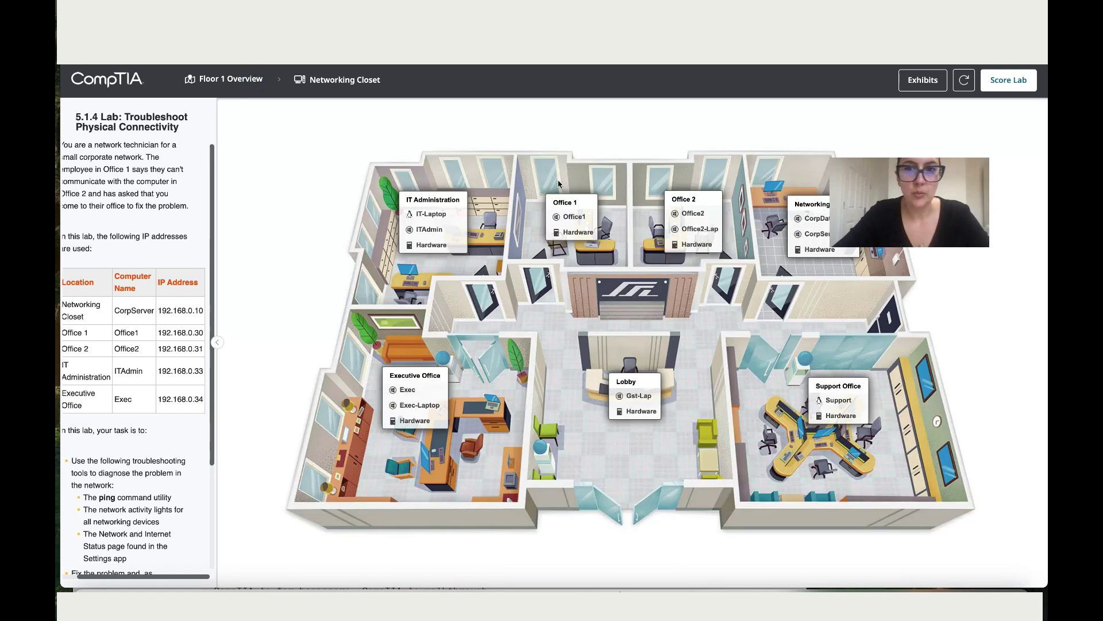
# Open Office 2's hardware and bring up its desktop, now showing Ethernet Connected.
pyautogui.click(699, 245)
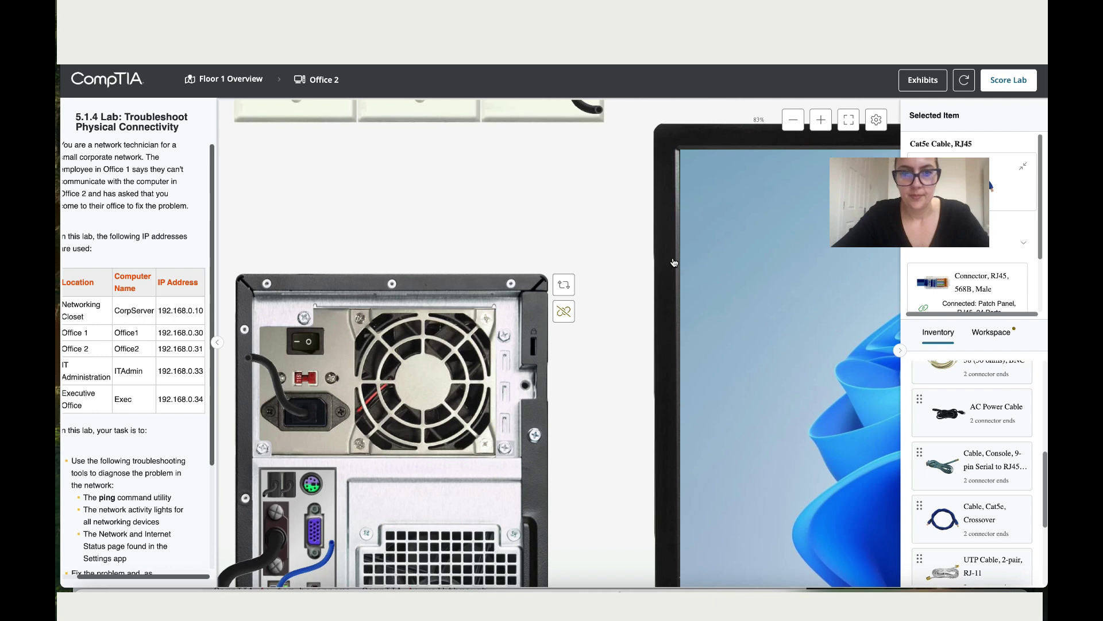
pyautogui.scroll(-3, 608, 218)
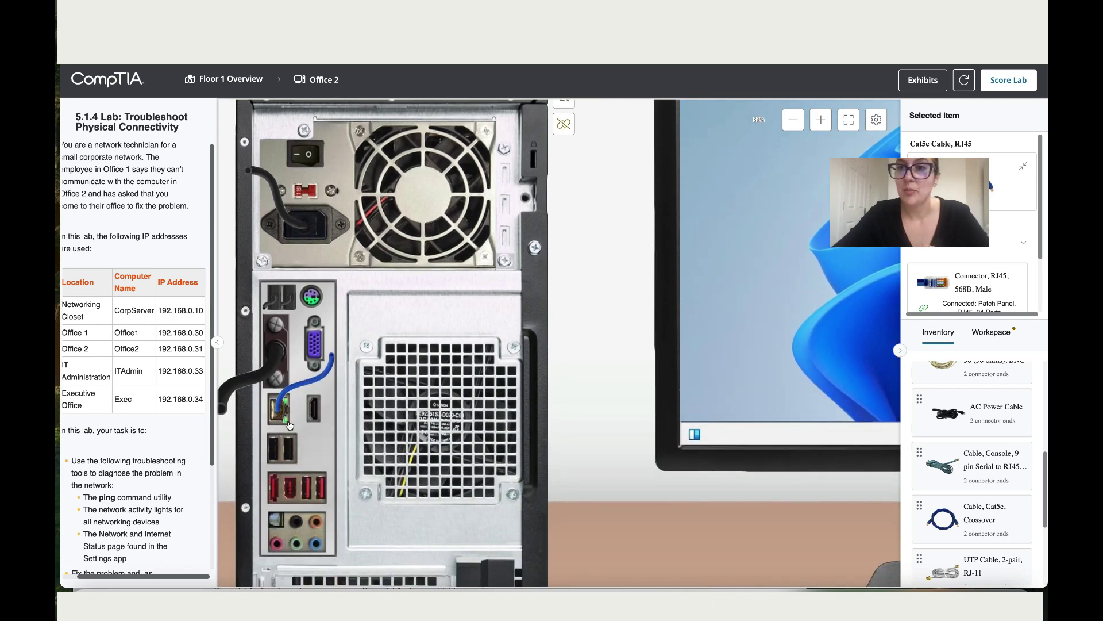
pyautogui.click(800, 286)
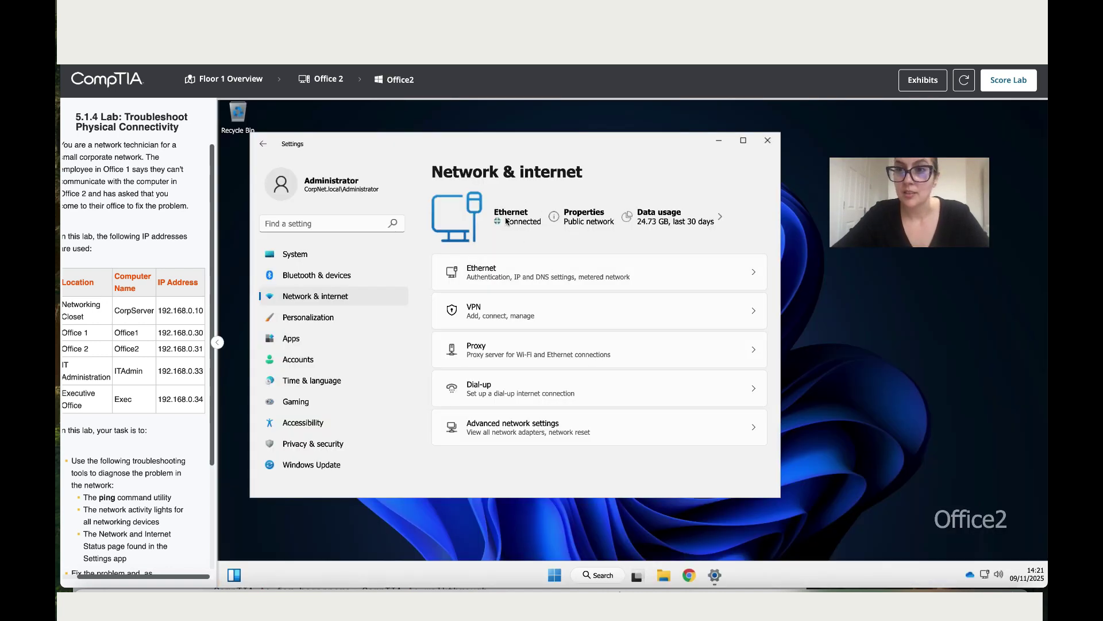
# Search 'termin' on Office2 and launch Terminal to get a Windows PowerShell window.
pyautogui.scroll(-3, 140, 452)
pyautogui.scroll(-1, 141, 451)
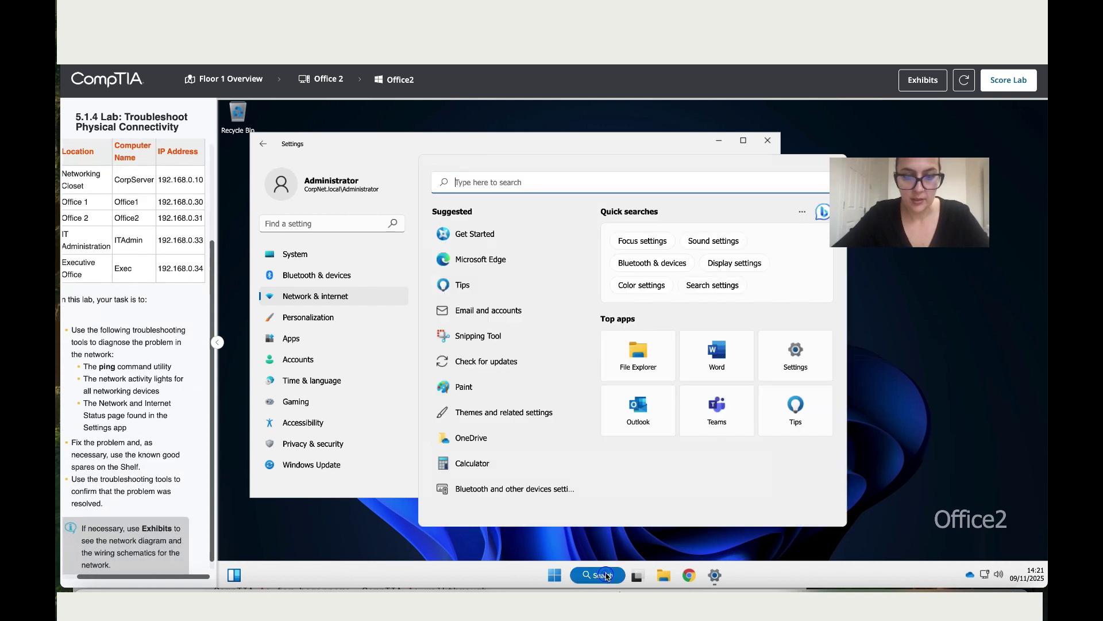
pyautogui.click(603, 575)
pyautogui.write('termin')
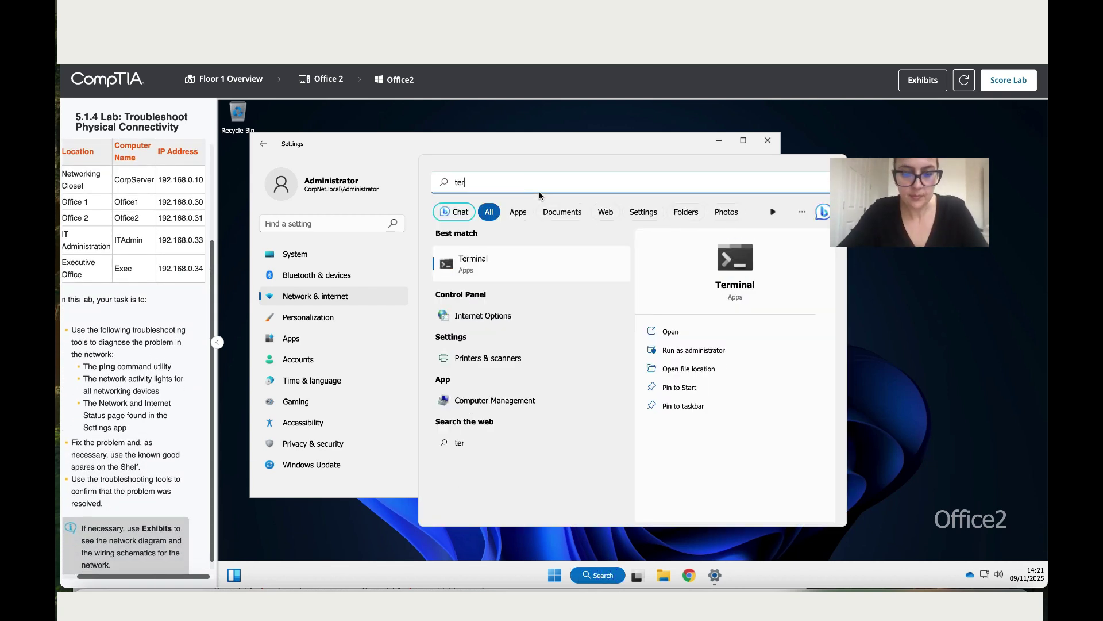
pyautogui.click(481, 258)
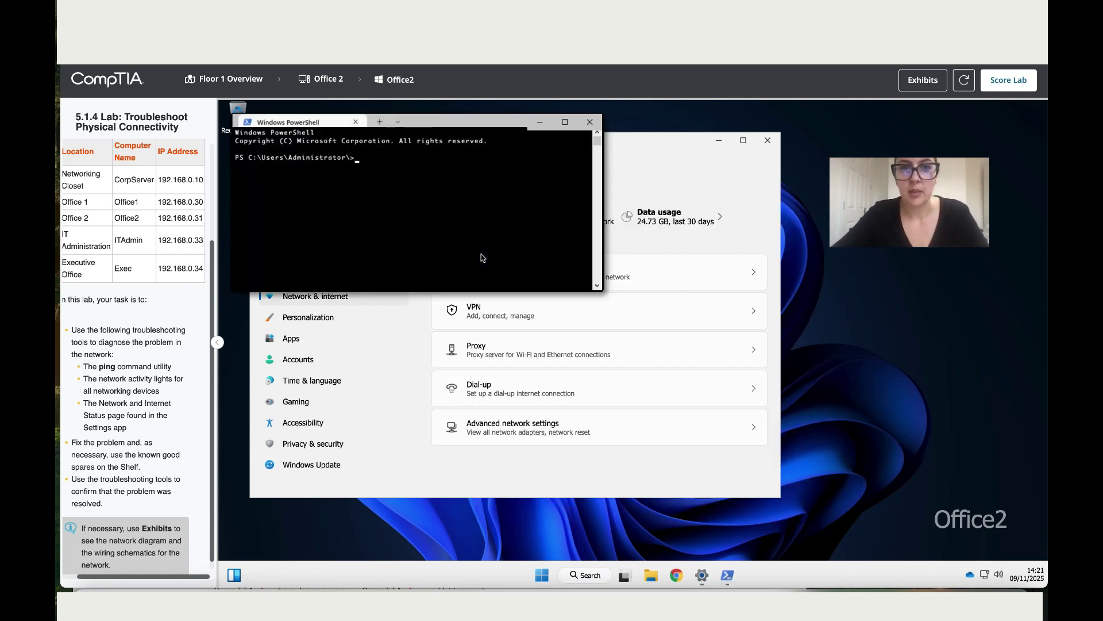
# Run ipconfig, ping Office1 at 192.168.0.30 with 0% loss, then submit the lab for scoring.
pyautogui.write('ip')
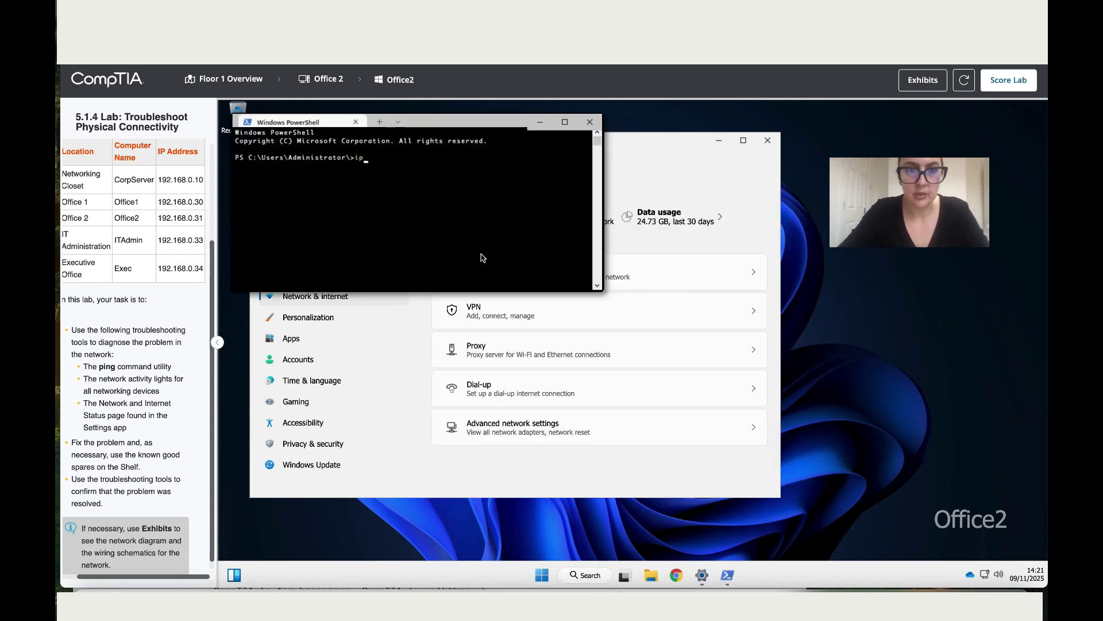
pyautogui.write('config')
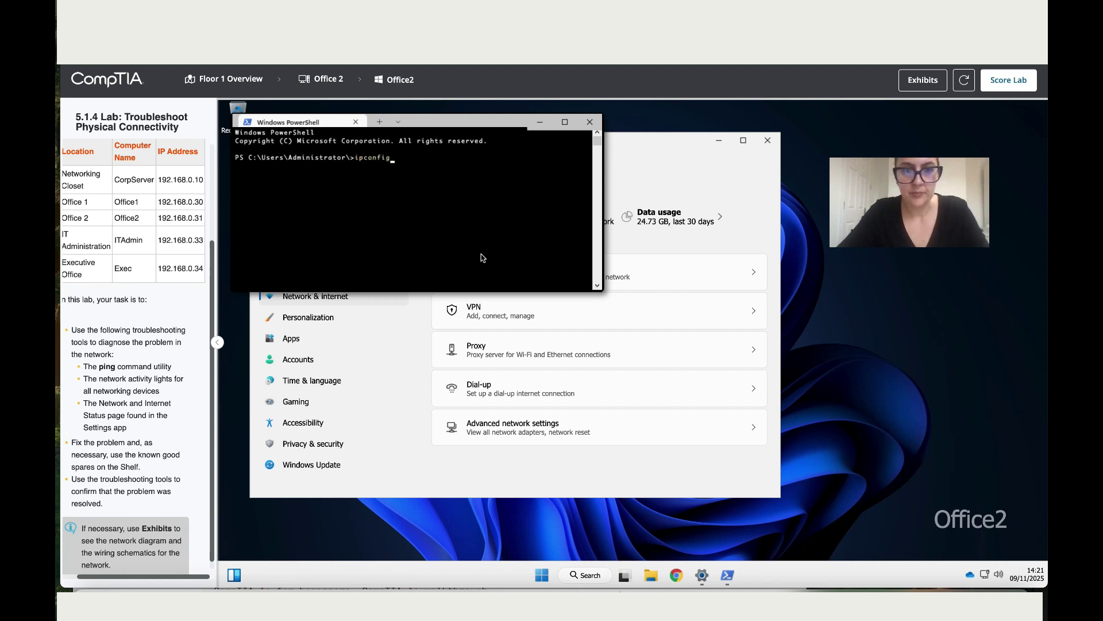
pyautogui.press('Return')
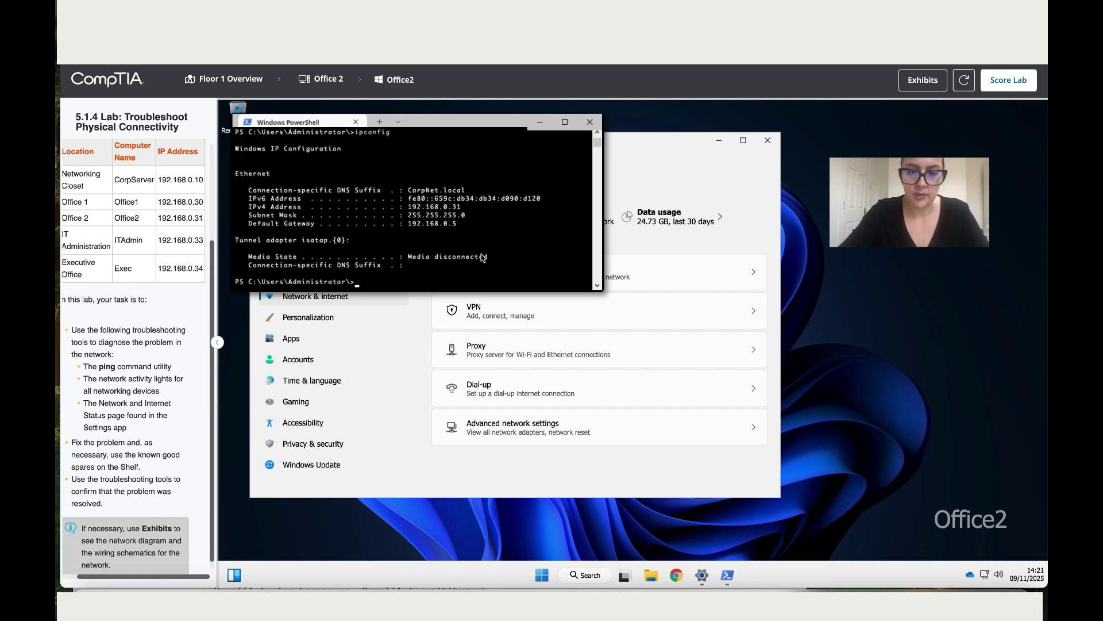
pyautogui.write('ping')
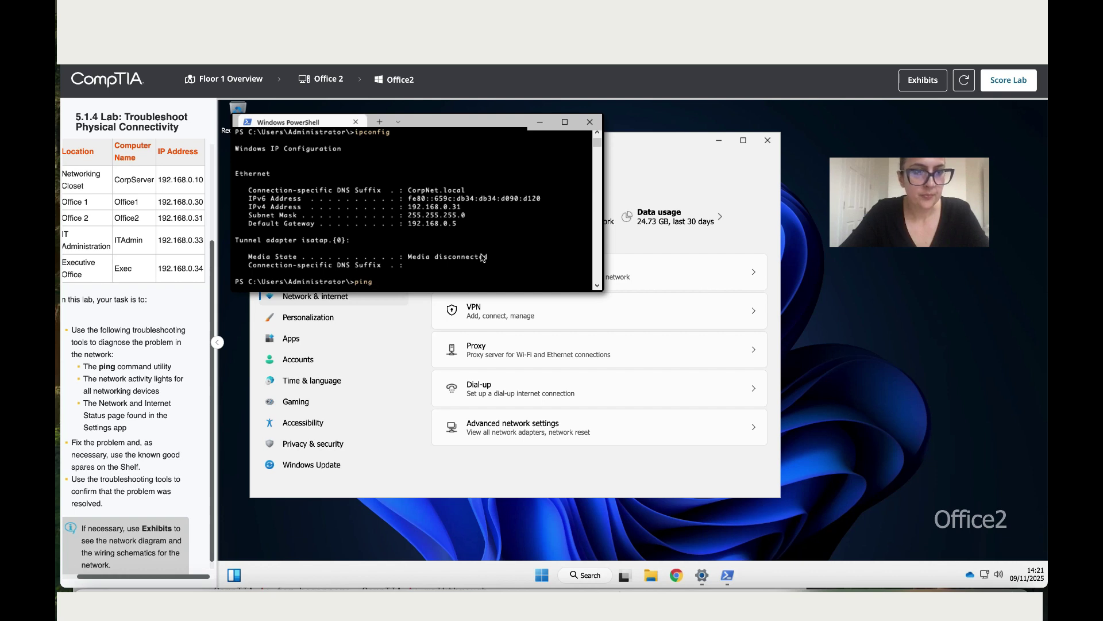
pyautogui.write('92')
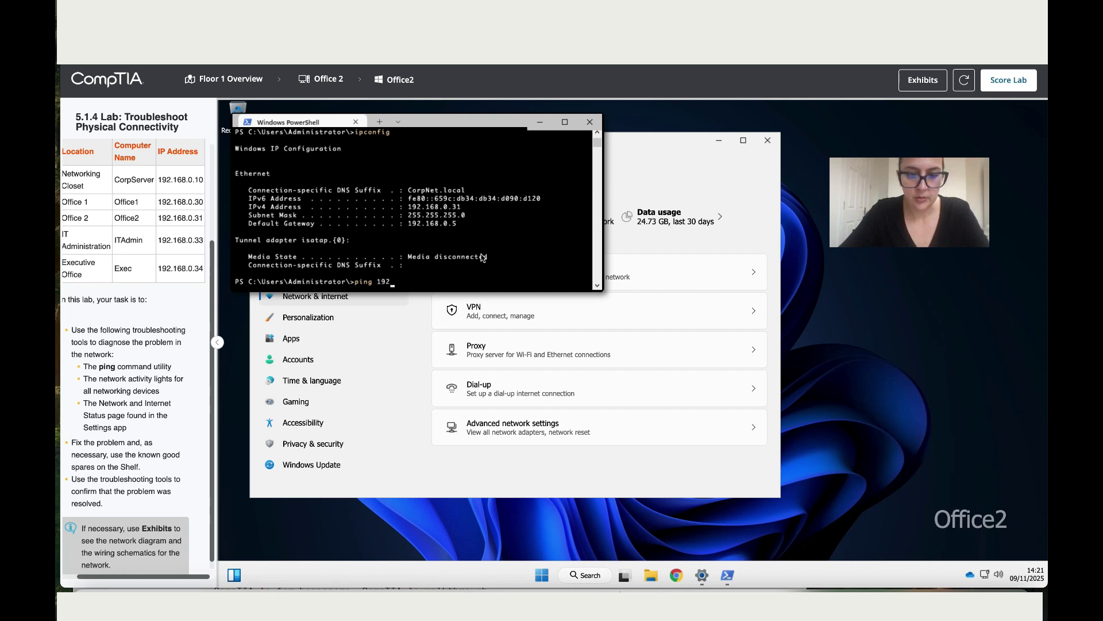
pyautogui.write('.168')
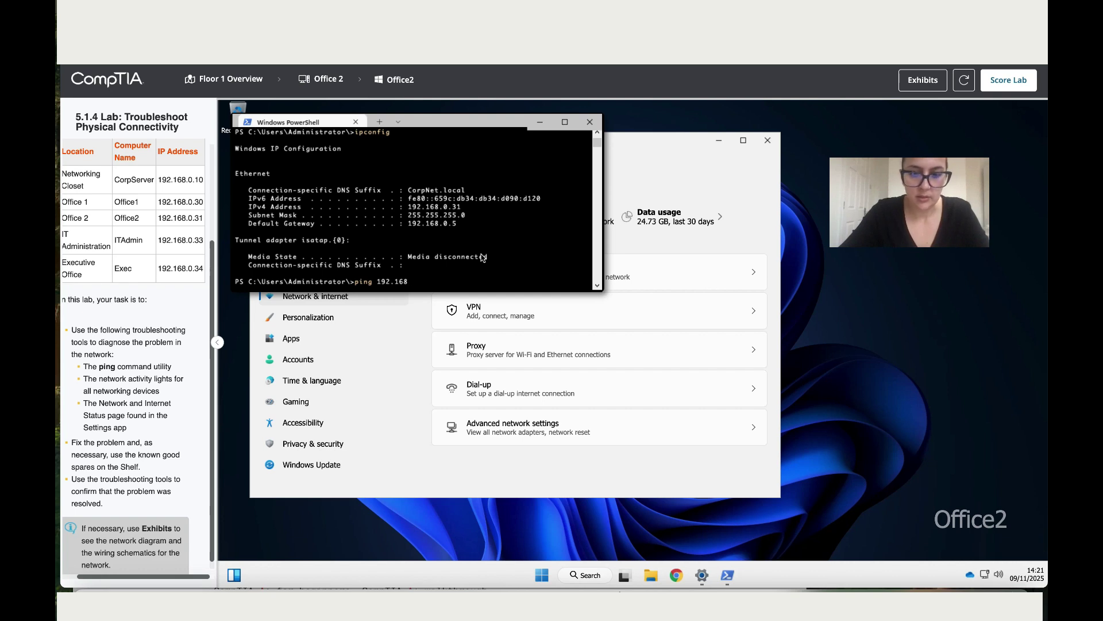
pyautogui.write('.168.0.30')
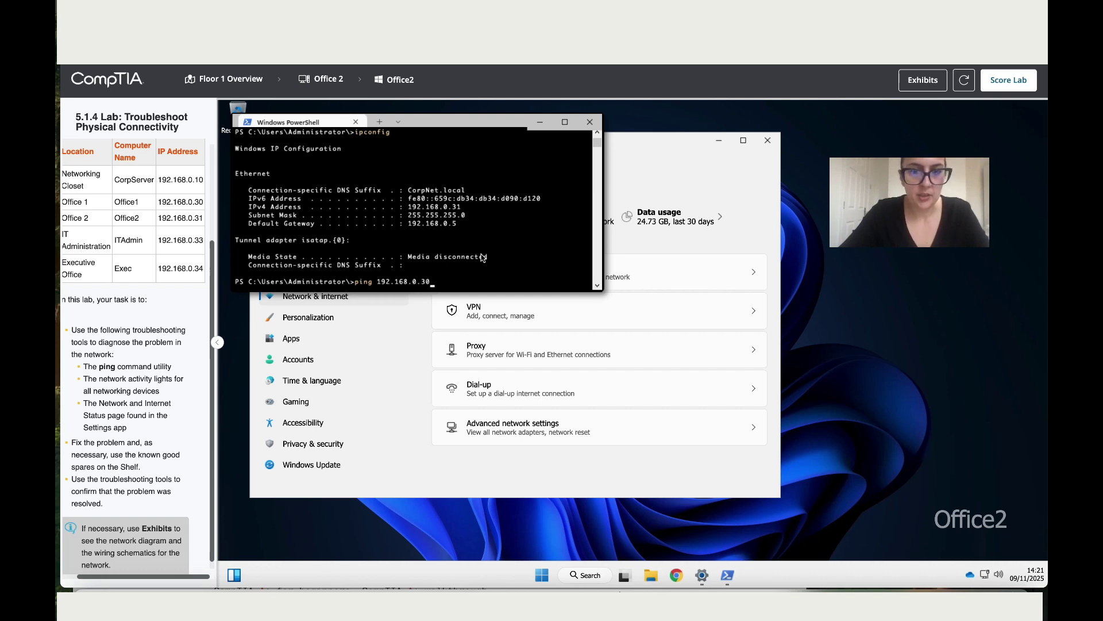
pyautogui.press('Return')
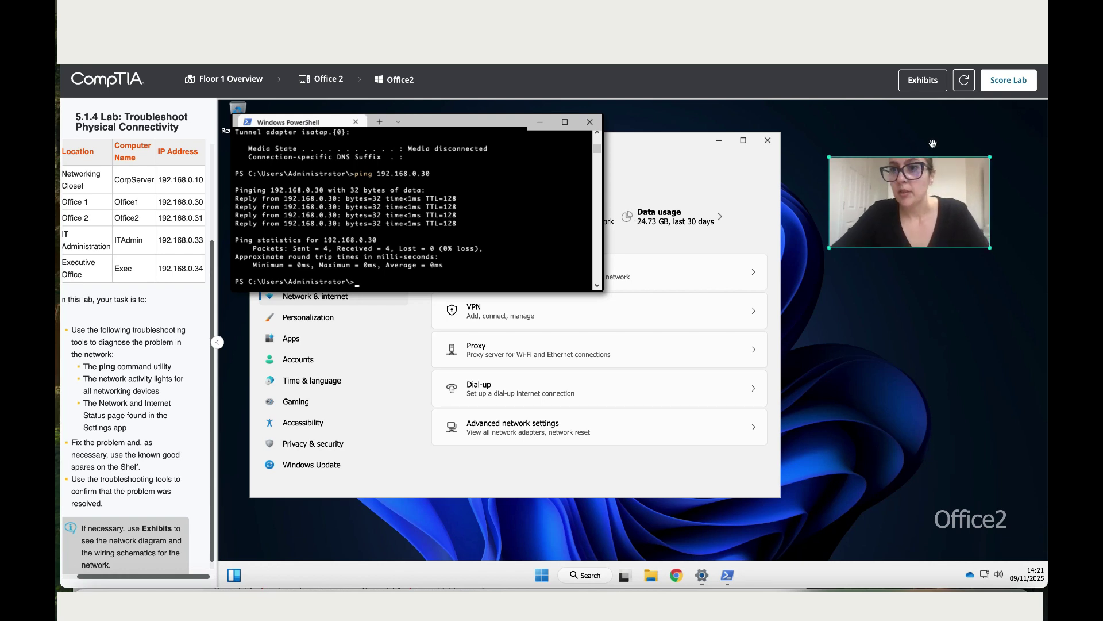
pyautogui.click(1008, 80)
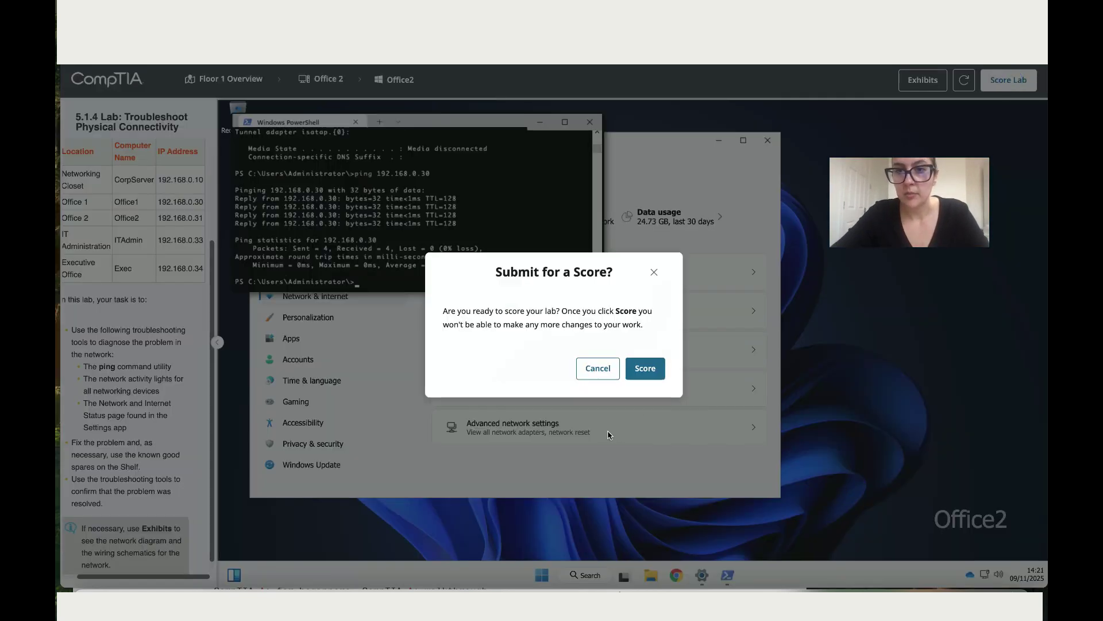
pyautogui.click(633, 375)
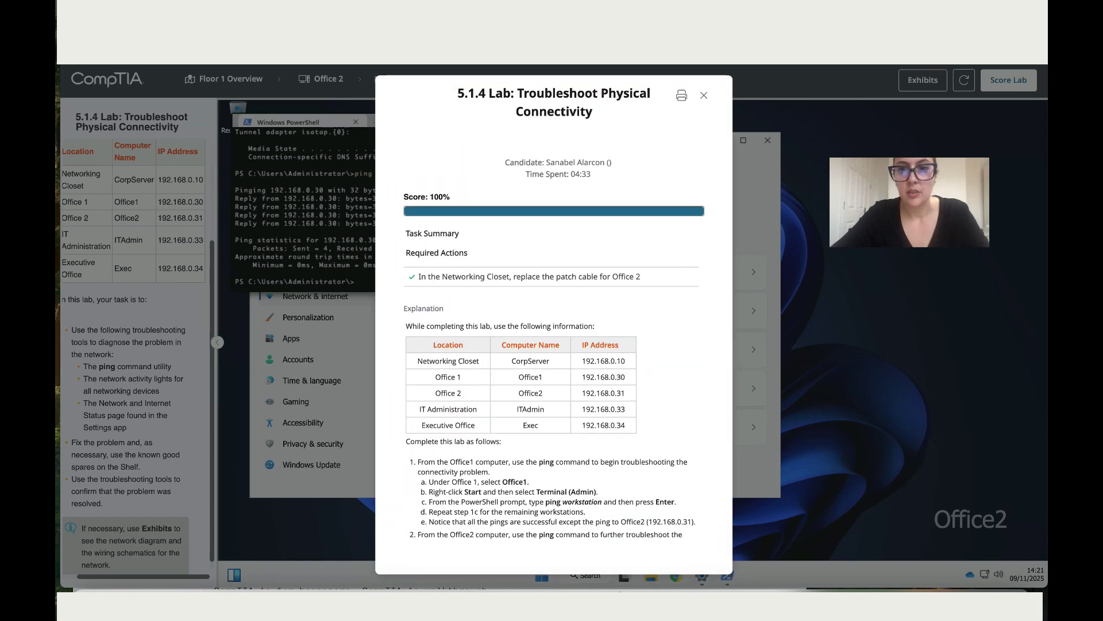